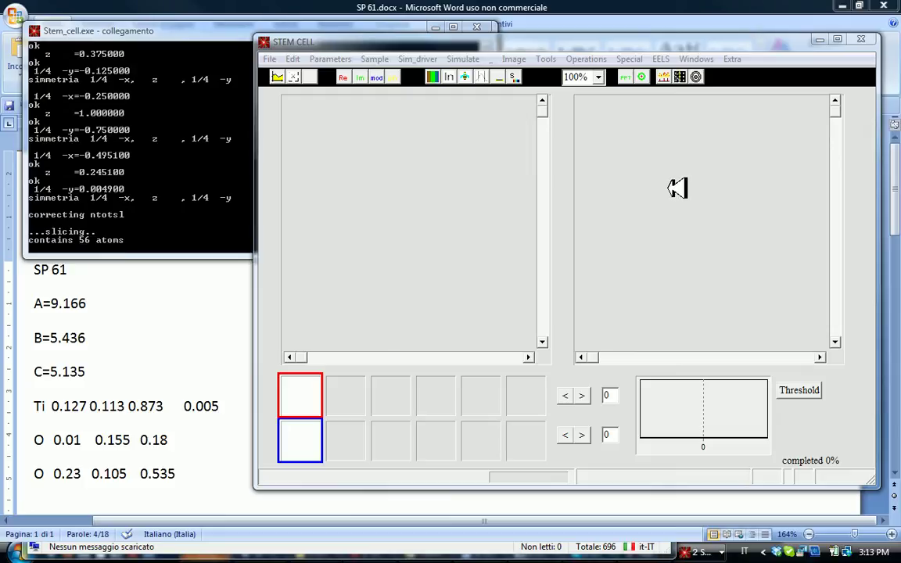
Open STEM CELL's Sample menu to list the sample-generation tools
left_click(373, 59)
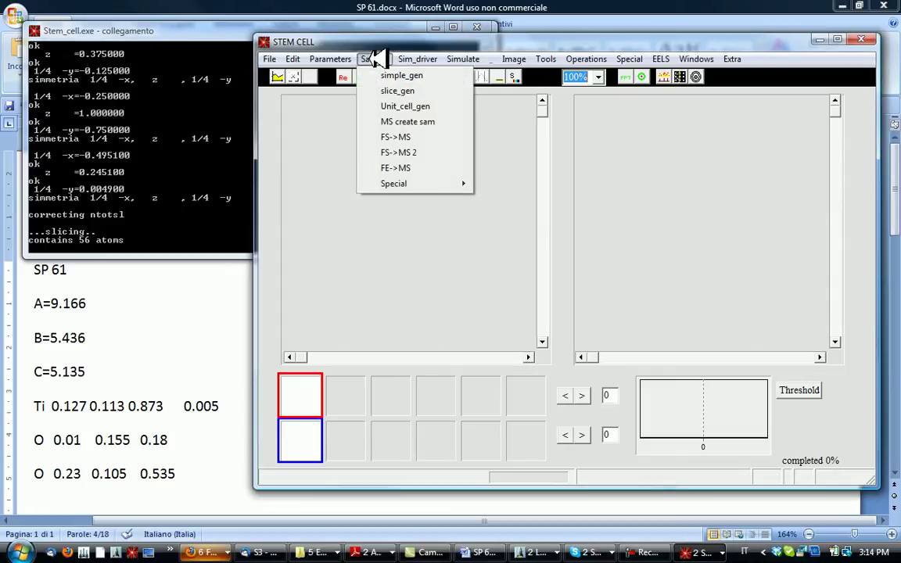
In Unit_cell_gen, enter space group 61 with a = 9.166, b = 5.436, c = 5.135
left_click(401, 108)
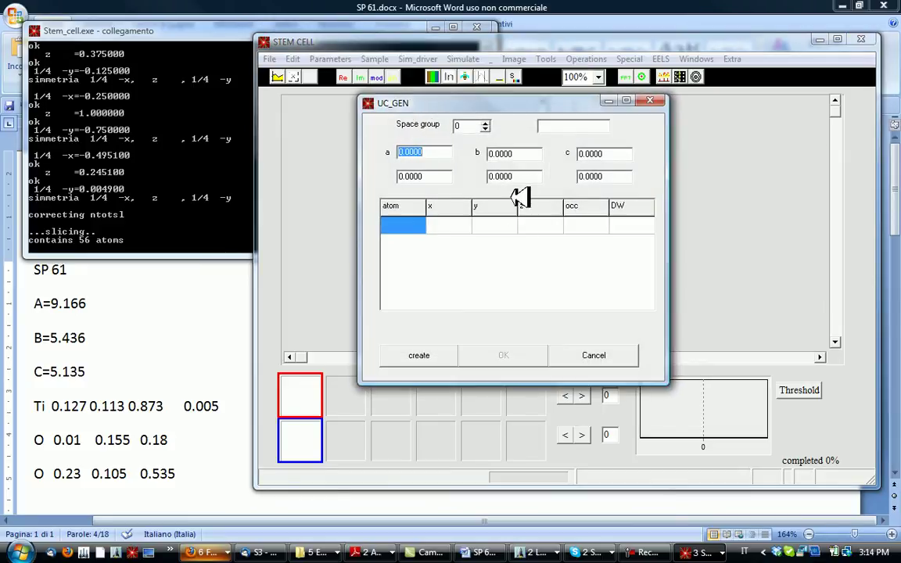
left_click(470, 125)
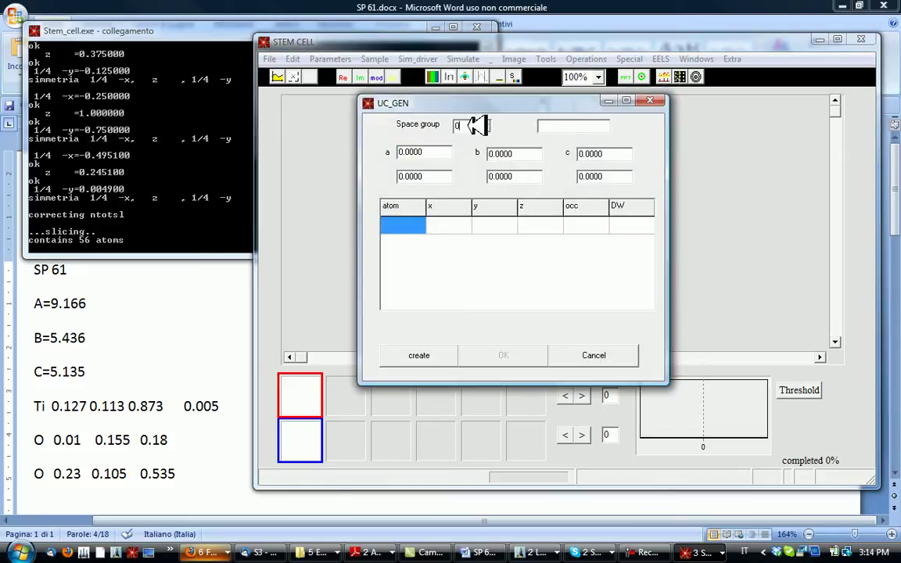
type("61")
key("Tab")
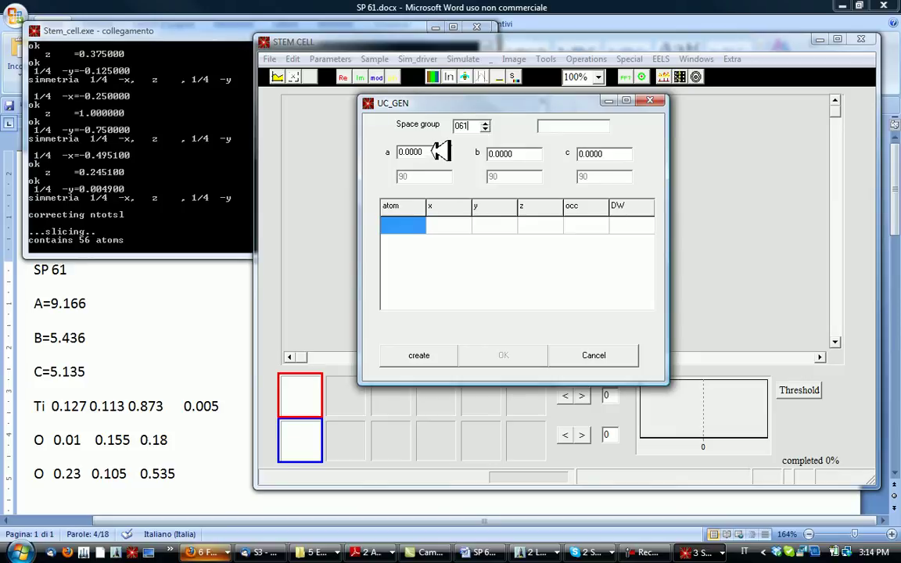
type("9.166")
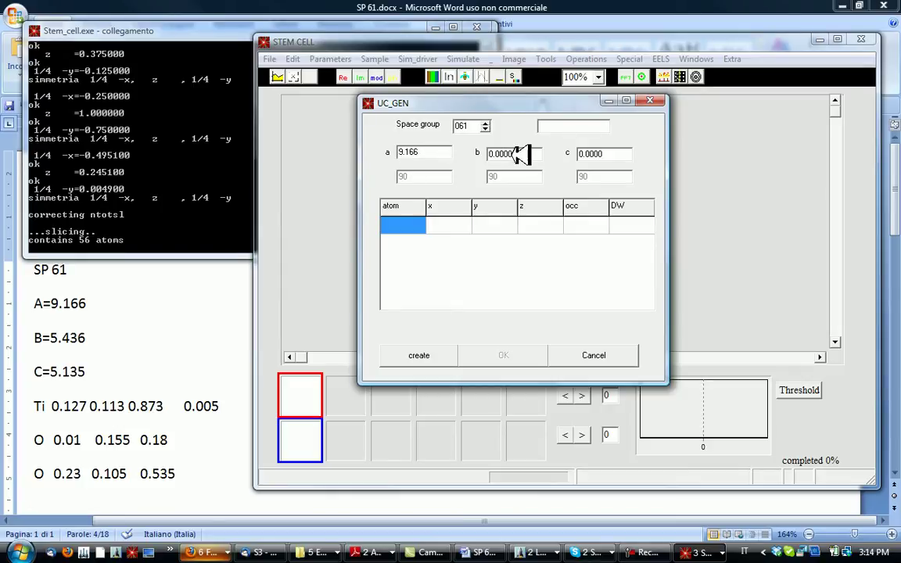
key("Tab")
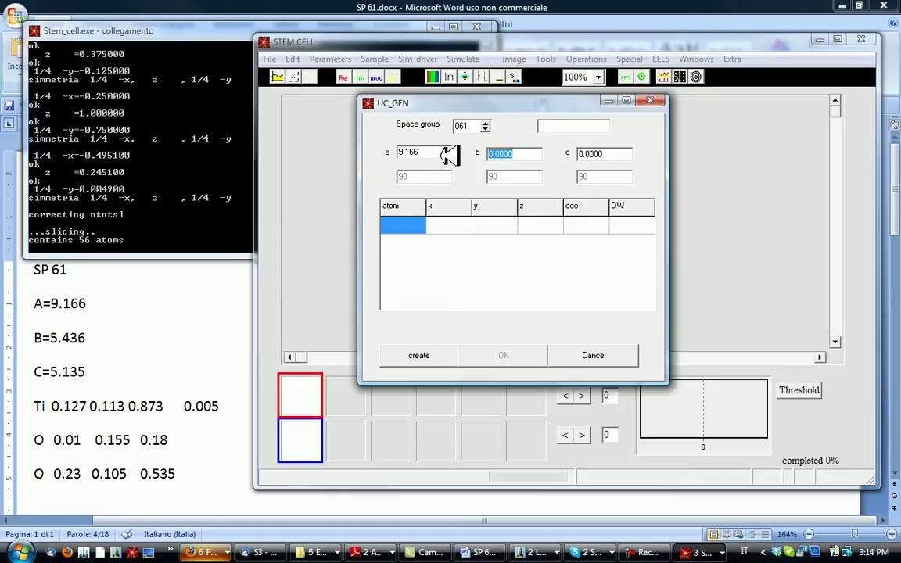
type("5.436")
key("Tab")
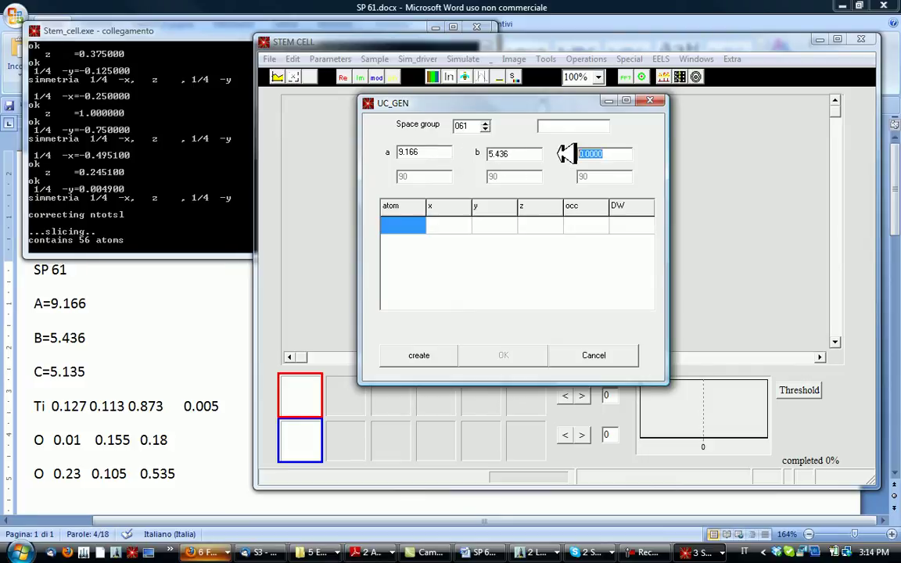
type("5.135")
Enter the Ti site at 0.127, 0.113, 0.873 with occupancy 1 and DW 0.005
left_click(407, 225)
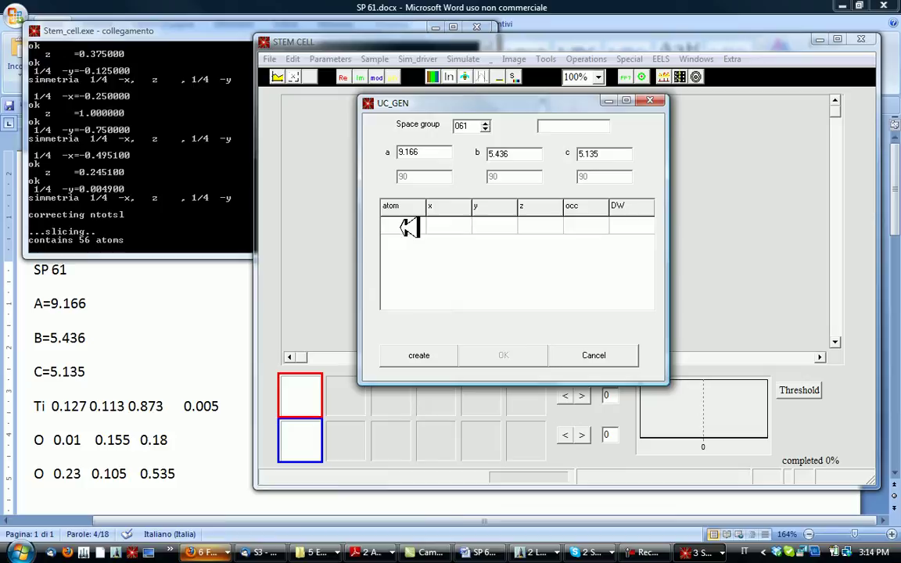
type("Ti")
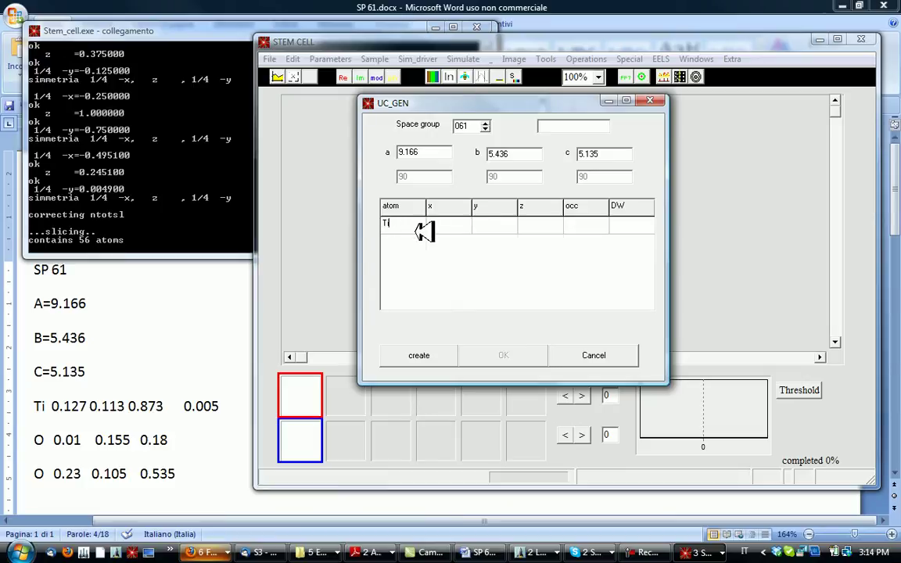
key("Return")
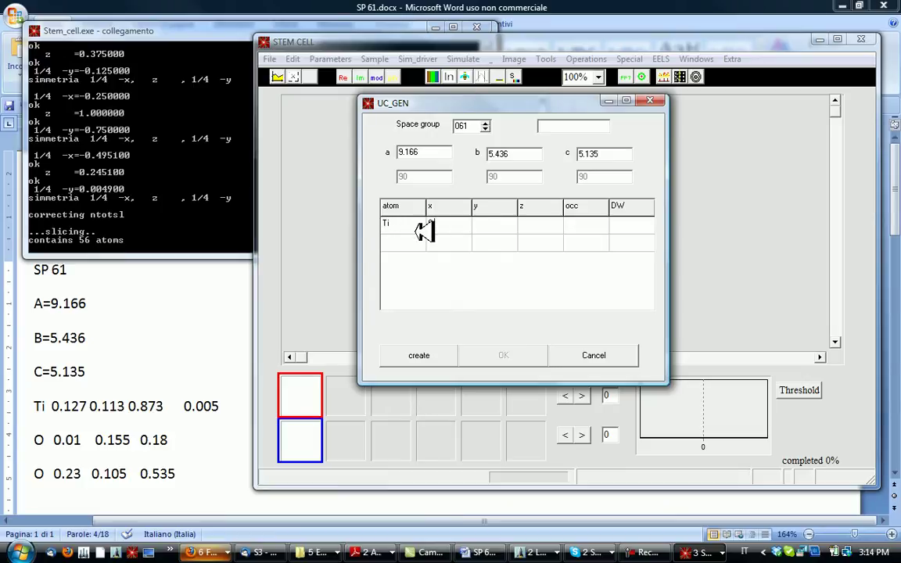
type("0.127")
key("Return")
type("0.113")
key("Return")
type("0.873")
key("Return")
type("1")
left_click(635, 224)
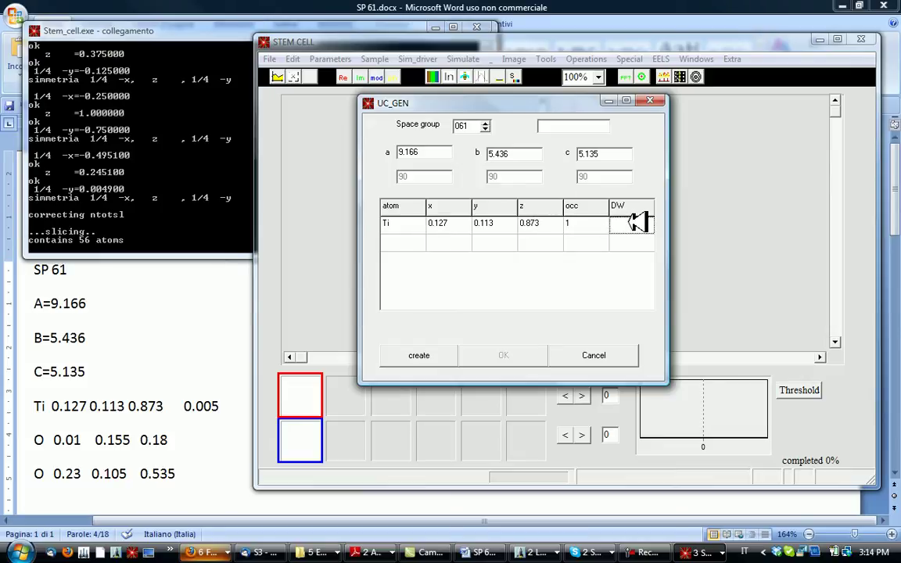
type("0.005")
Add an O site at 0.01, 0.155, 0.18 with occupancy 1 and DW 0.005
left_click(420, 241)
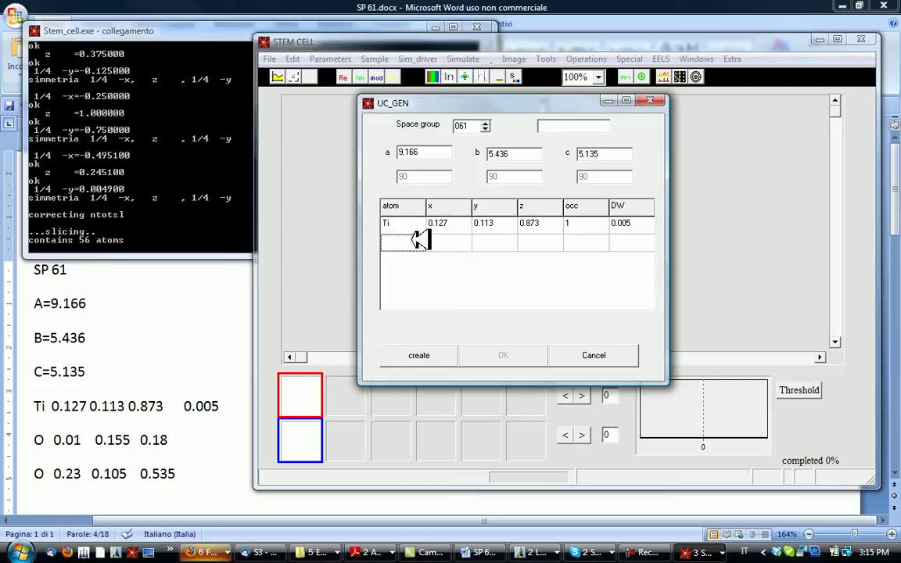
type("O")
left_click(448, 243)
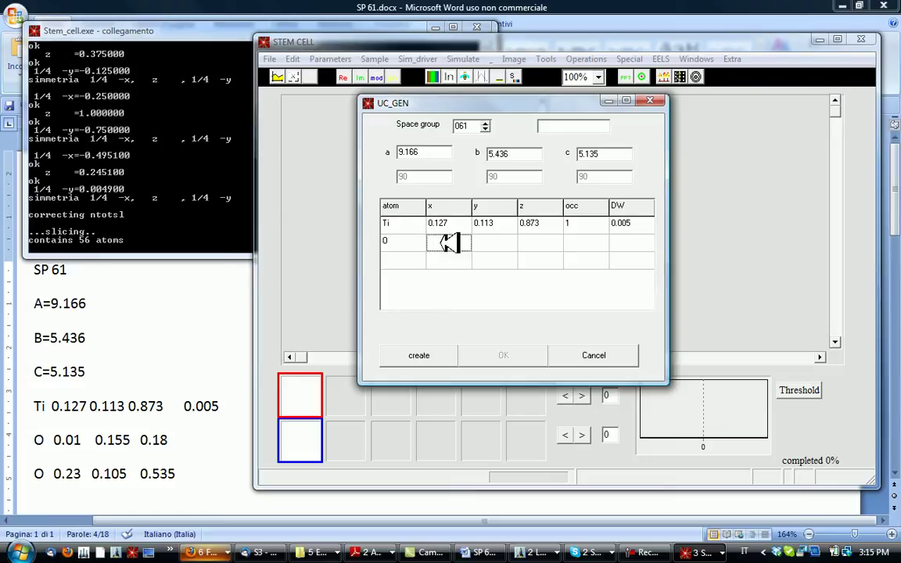
type("0.01")
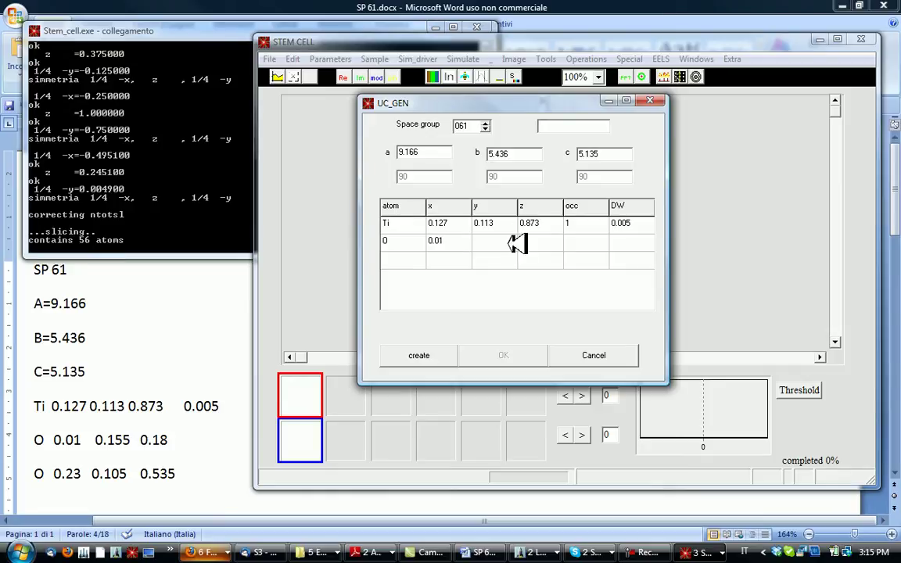
left_click(515, 244)
type("0.155")
left_click(538, 239)
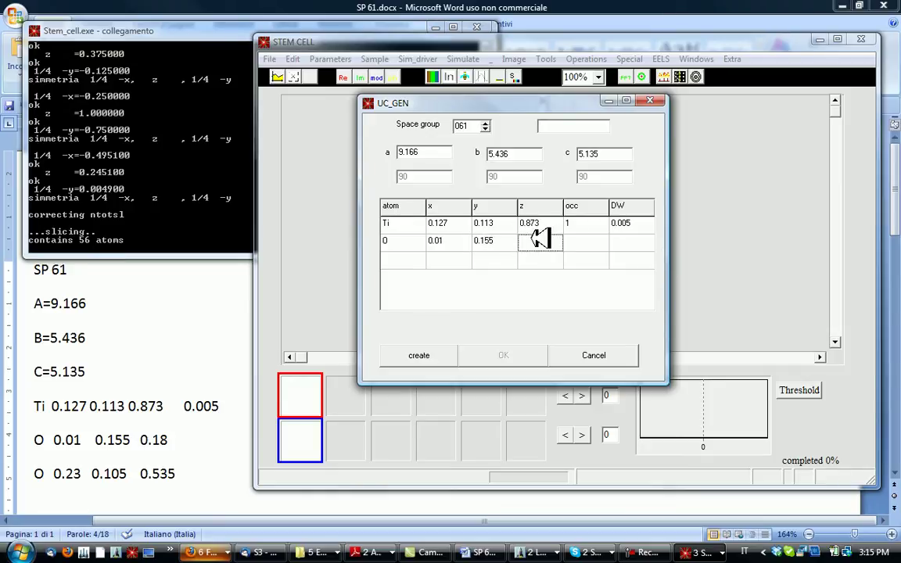
type("0.18")
left_click(599, 240)
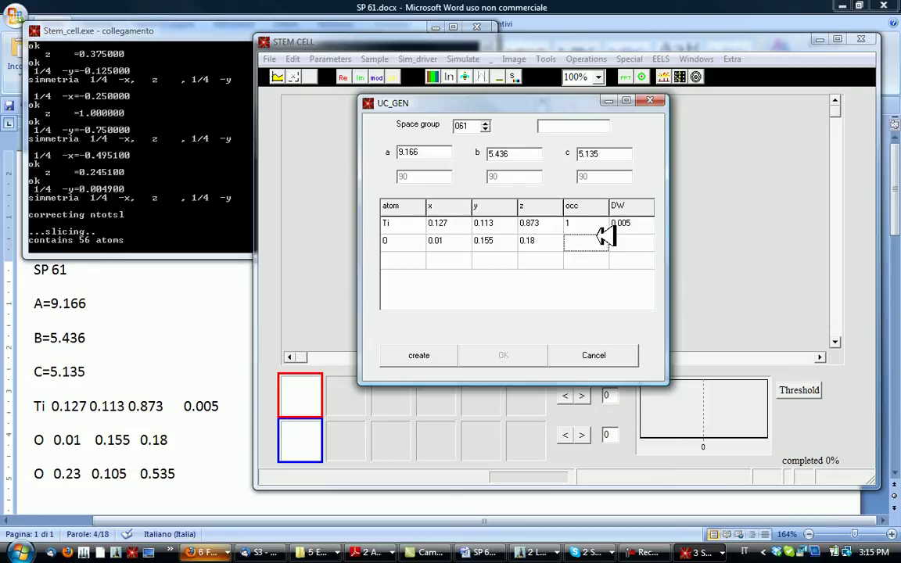
type("1")
left_click(639, 241)
type("0.005")
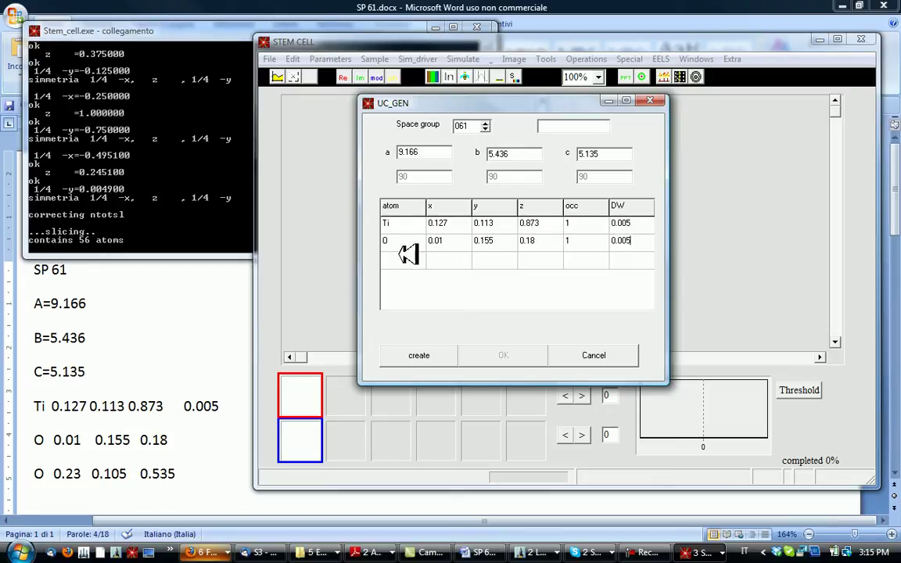
Add a second O site at 0.23, 0.105, 0.535 (occupancy 1, DW 0.005) and create the cell
left_click(411, 260)
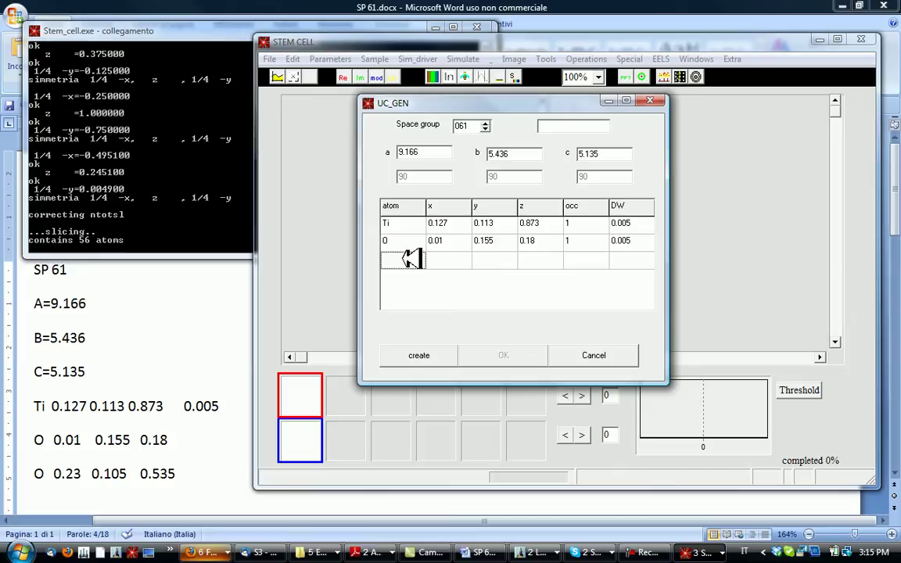
type("O")
left_click(447, 261)
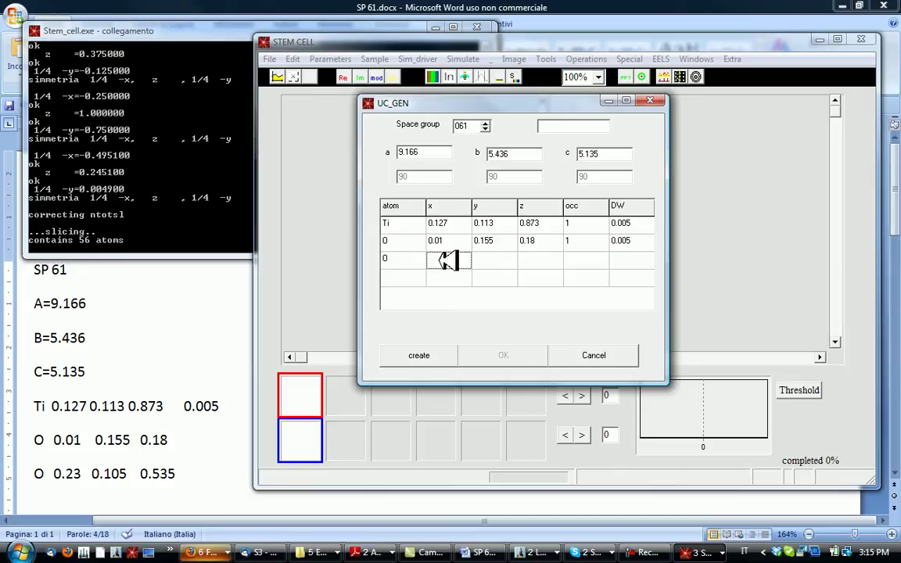
type("0.23")
left_click(510, 258)
type("0.105")
left_click(532, 261)
type("0.535")
left_click(606, 258)
type("1")
left_click(622, 258)
type("0")
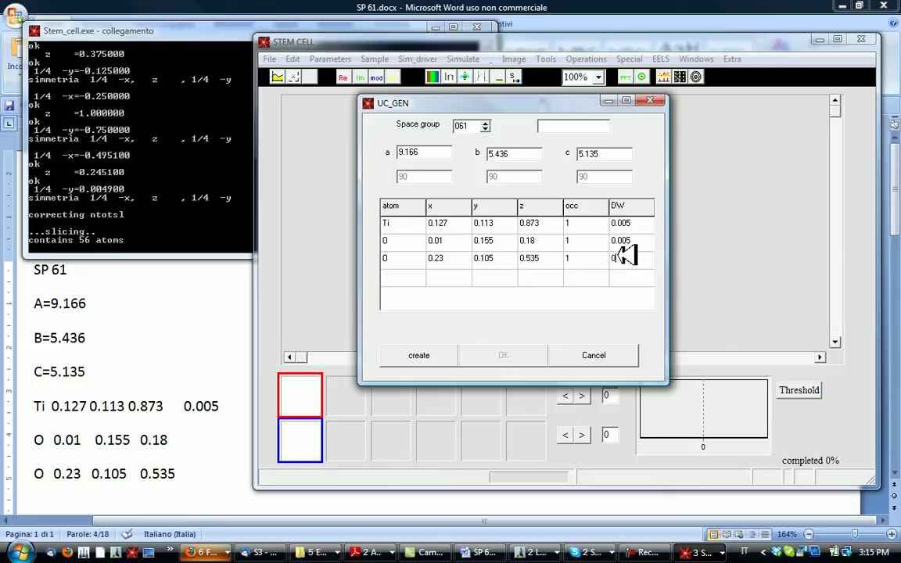
type(".005")
left_click(419, 355)
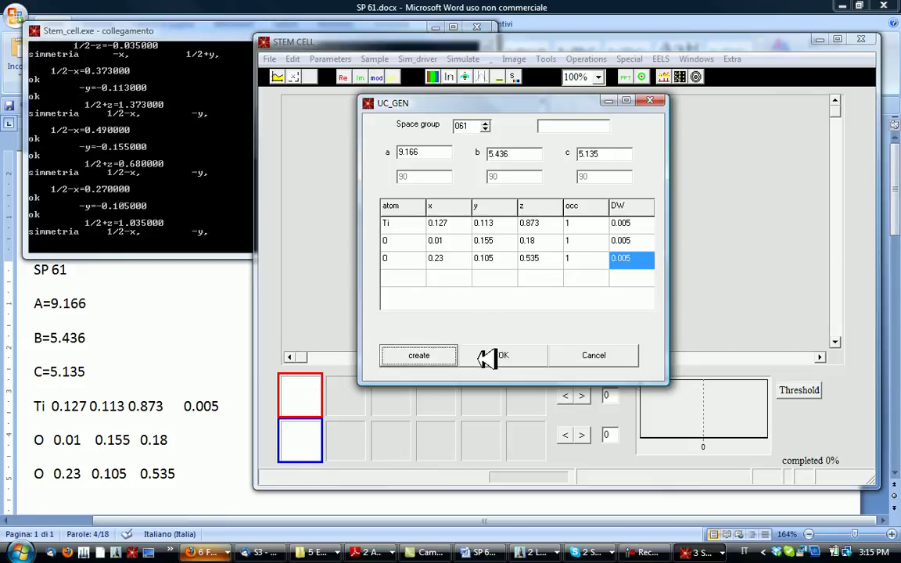
Accept the cell, open it in slice_gen, and fit the selection box to 9.166 × 5.436 × 5.135
left_click(503, 355)
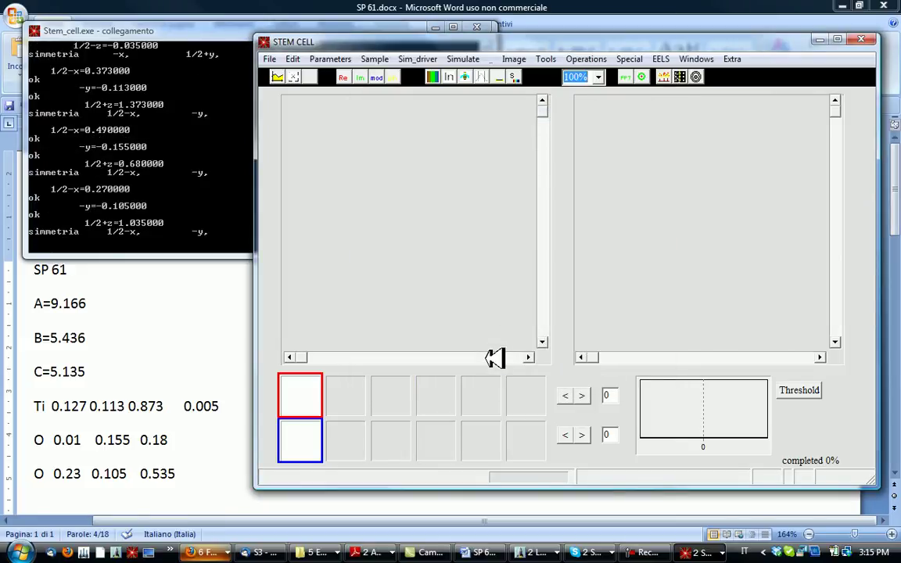
left_click(374, 59)
left_click(391, 91)
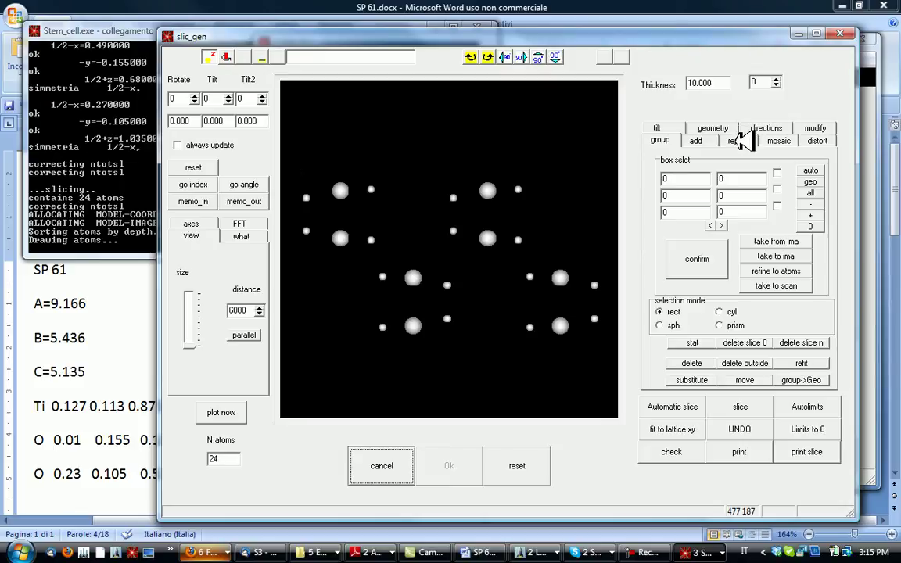
left_click(657, 127)
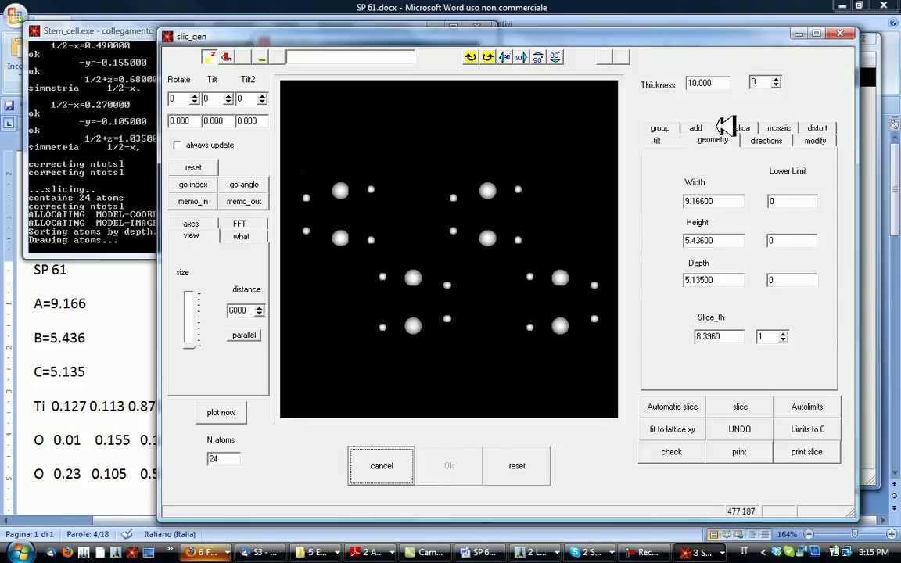
left_click(655, 125)
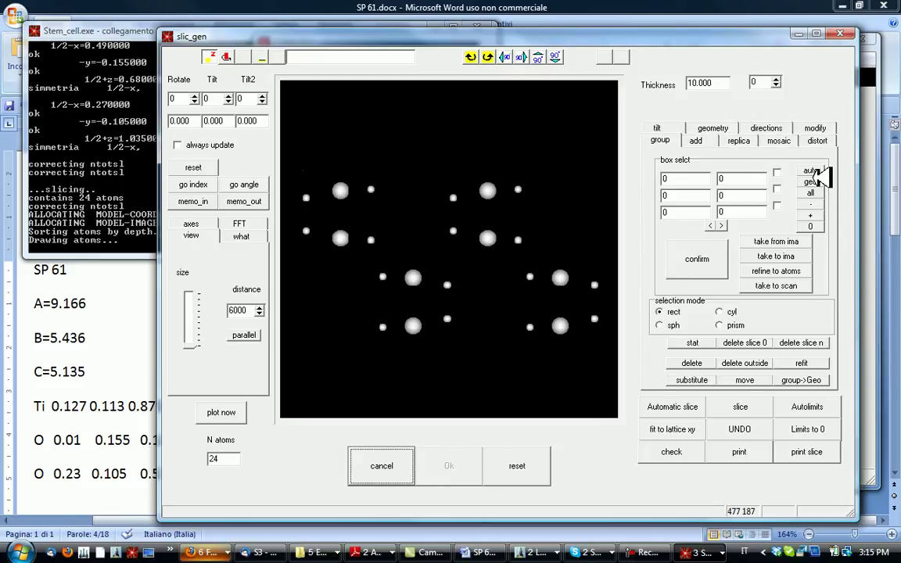
left_click(812, 181)
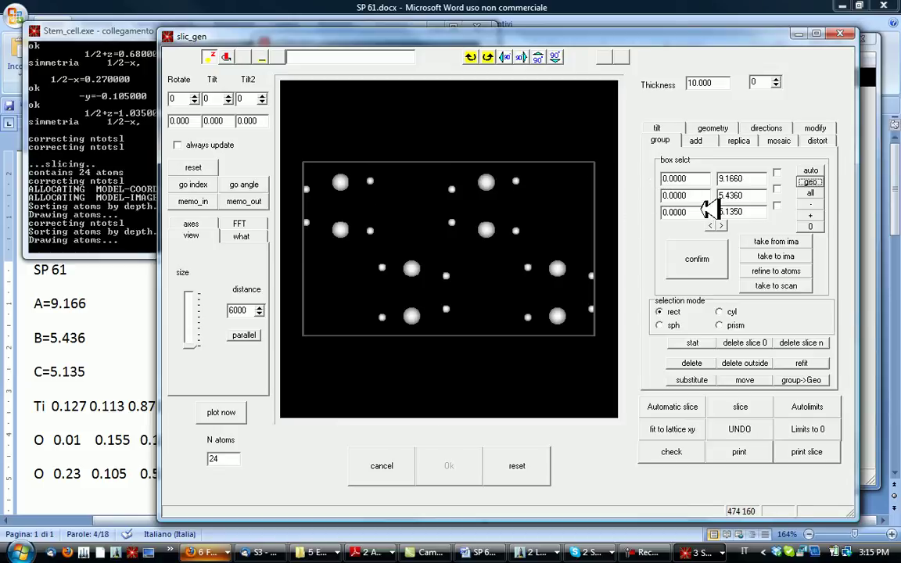
Set replica counts 8, 5, 5 to build the 4800-atom crystal, then replot with smaller atoms
left_click(736, 141)
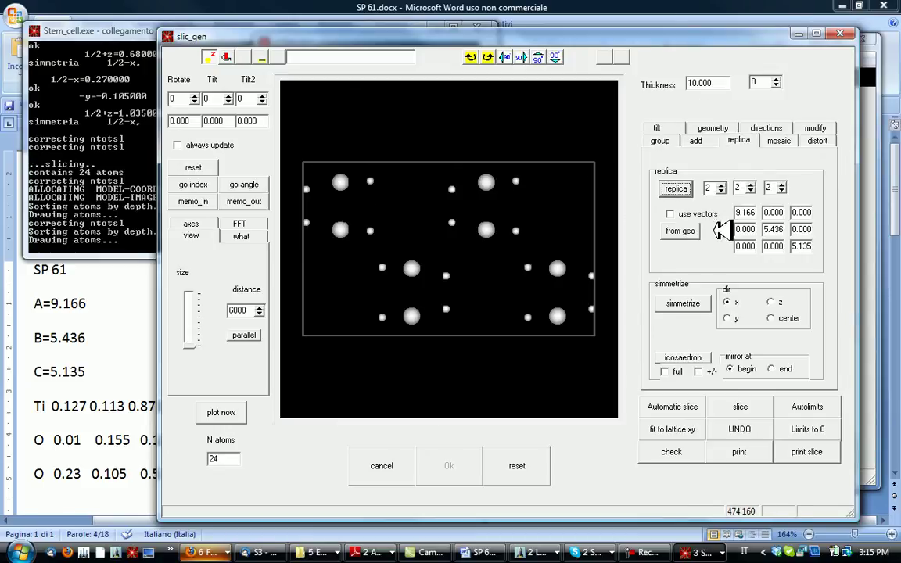
key("Tab")
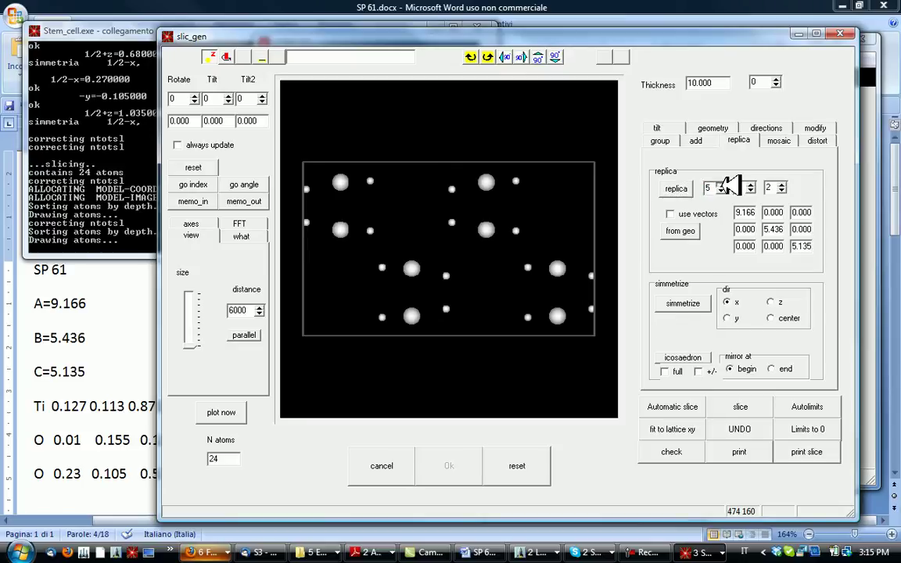
left_click(721, 183)
left_click(751, 183)
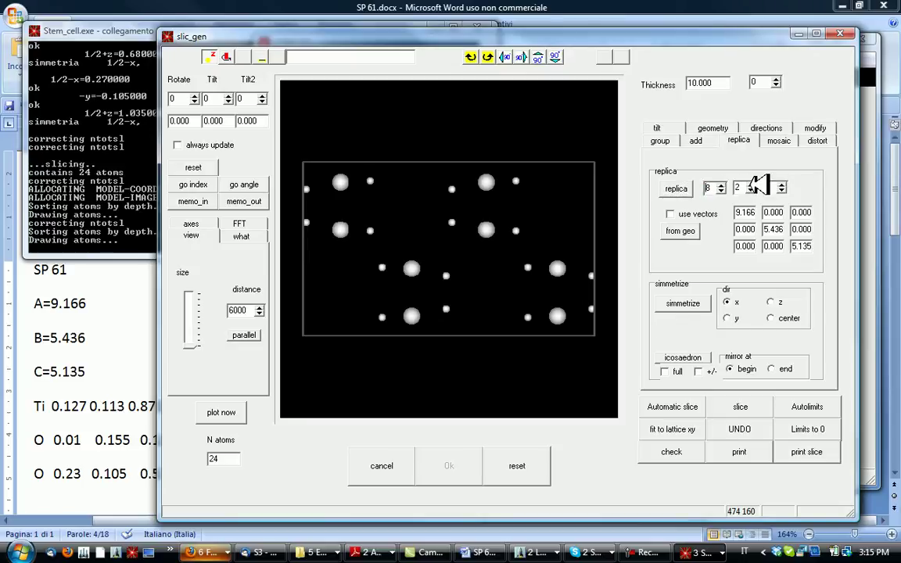
key("Tab")
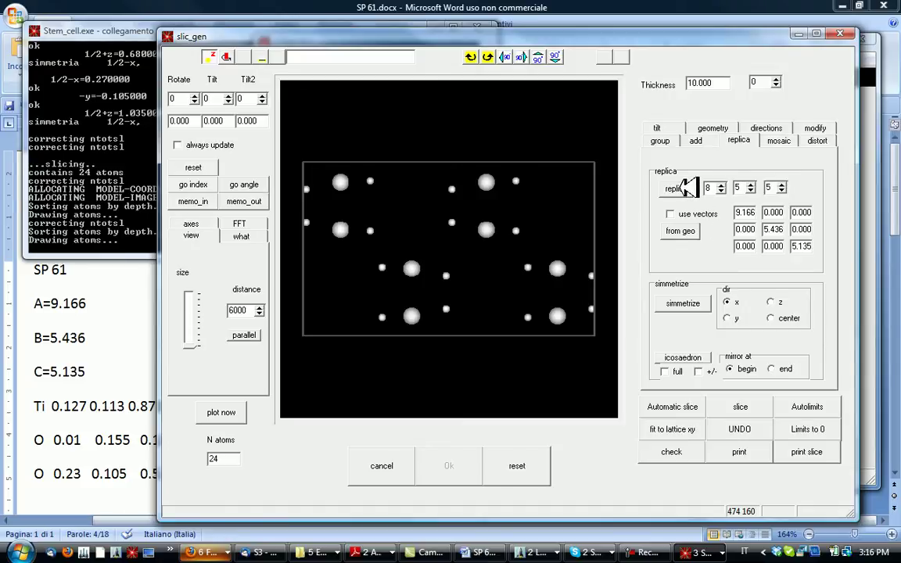
left_click(682, 187)
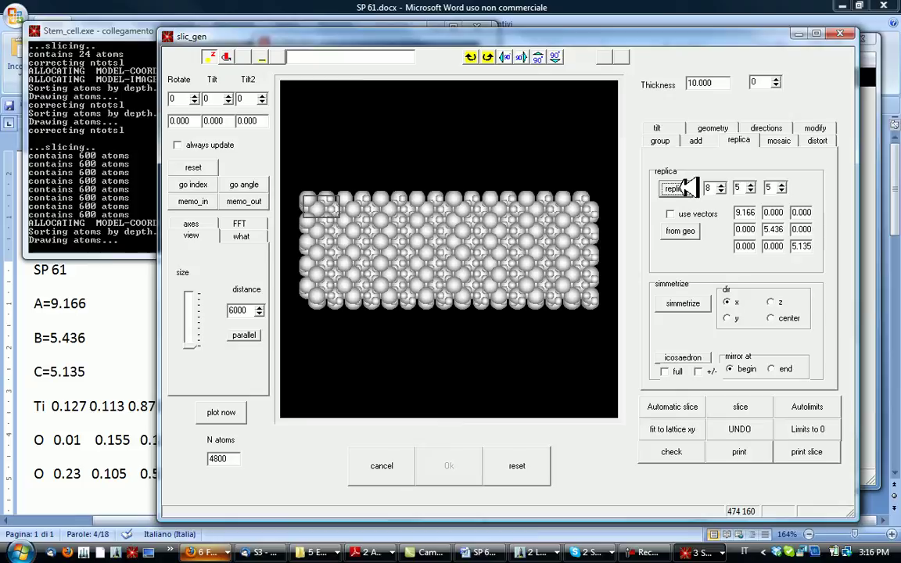
left_click_drag(190, 344, 189, 312)
left_click(235, 412)
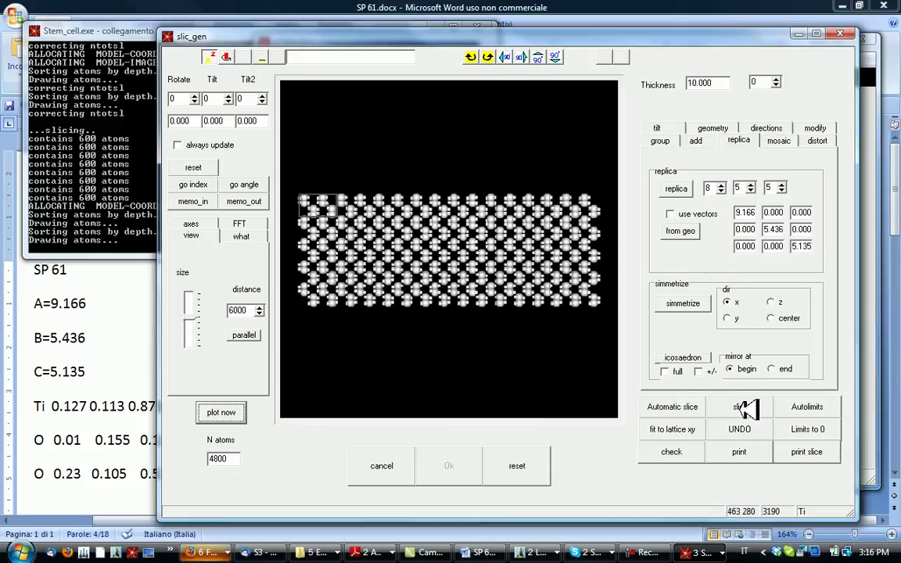
Set slice thickness to 2, auto-slice into 11 slices of 2.4978, and accept the sample
left_click(714, 128)
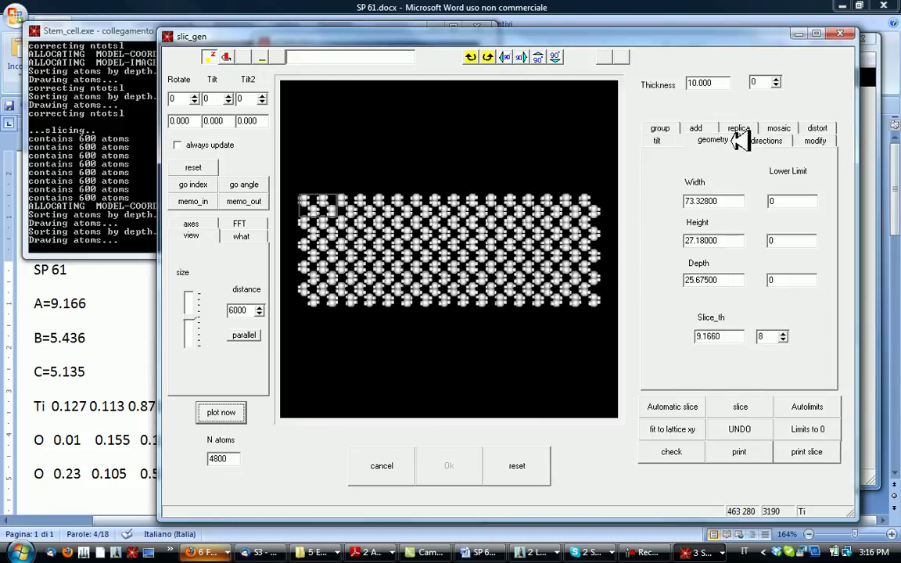
left_click(739, 336)
left_click_drag(747, 337, 701, 336)
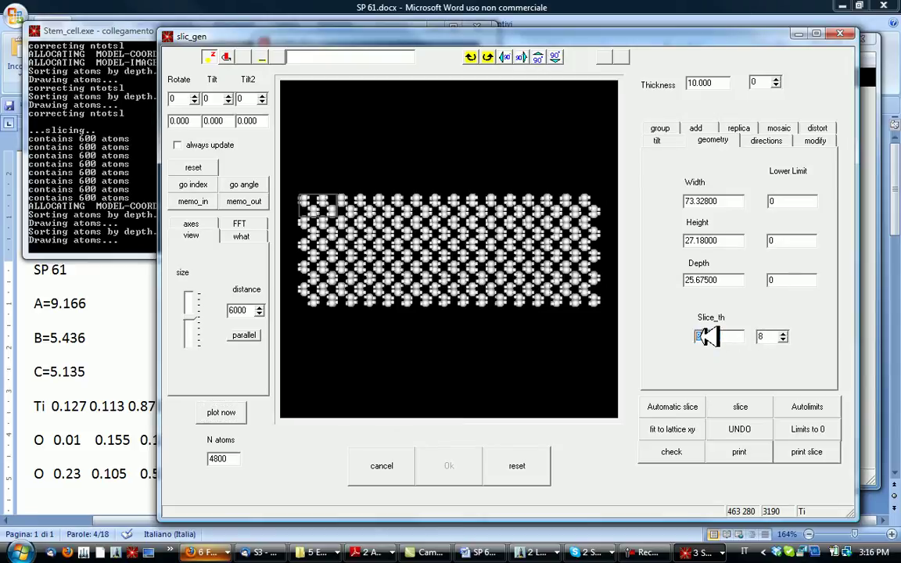
type("22")
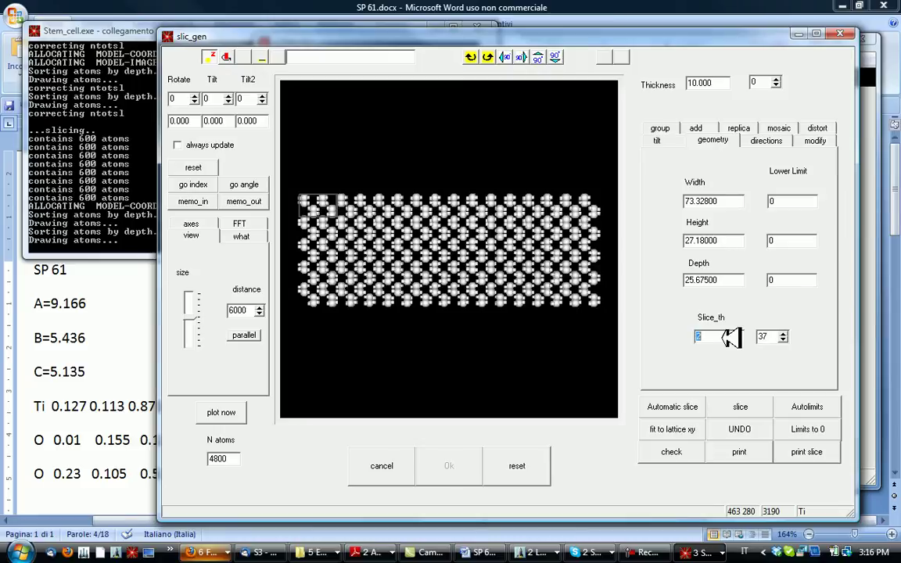
left_click(743, 408)
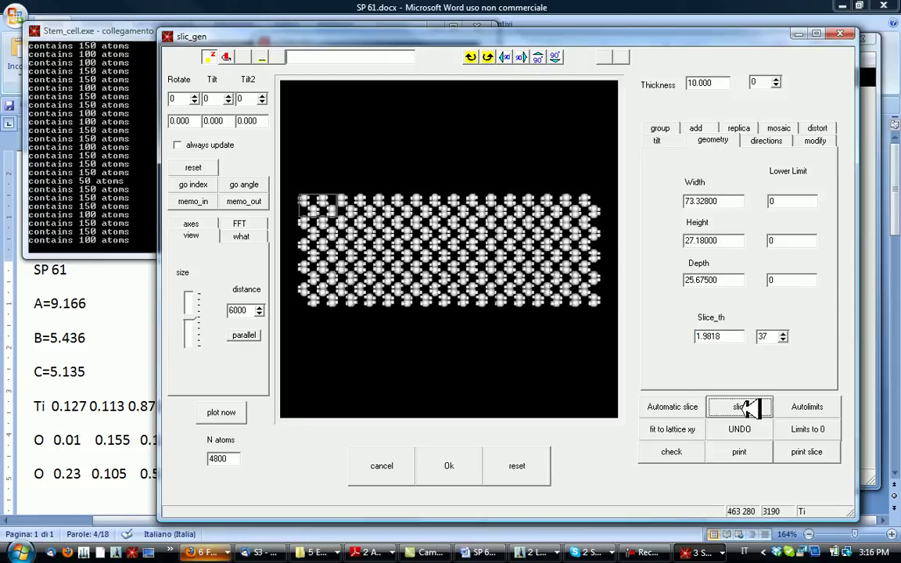
left_click(687, 407)
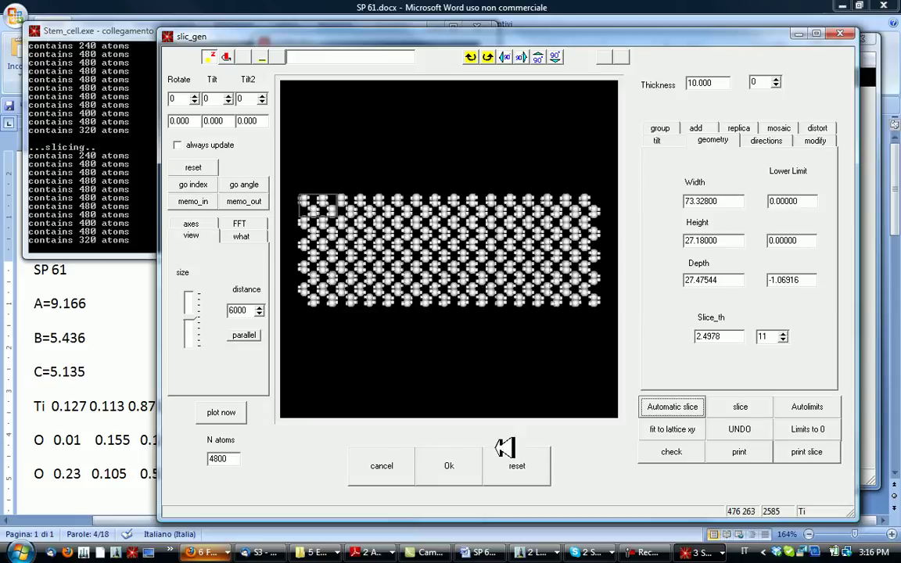
left_click(454, 462)
Save the sliced sample as TiO_rod.krk in MS kirkland xyz format, then reopen Unit_cell_gen
left_click(269, 60)
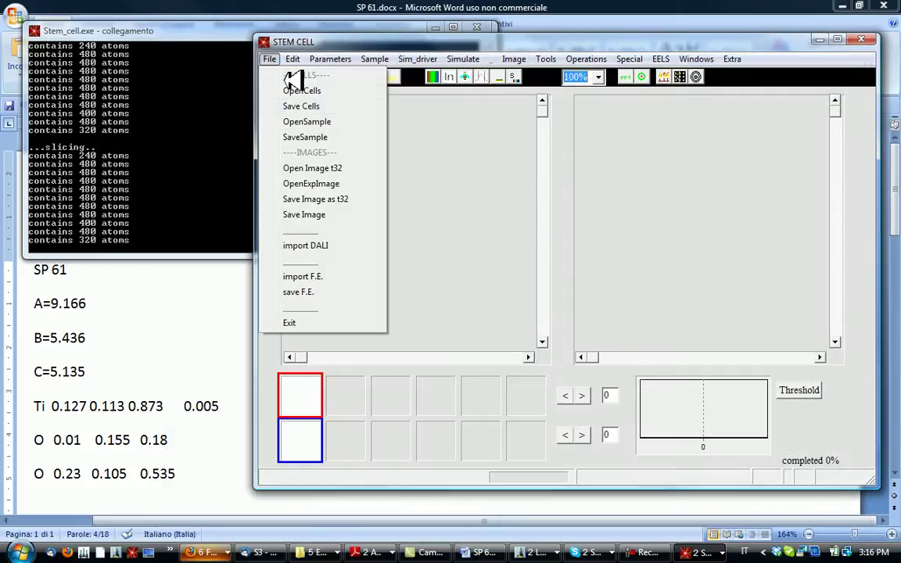
left_click(307, 137)
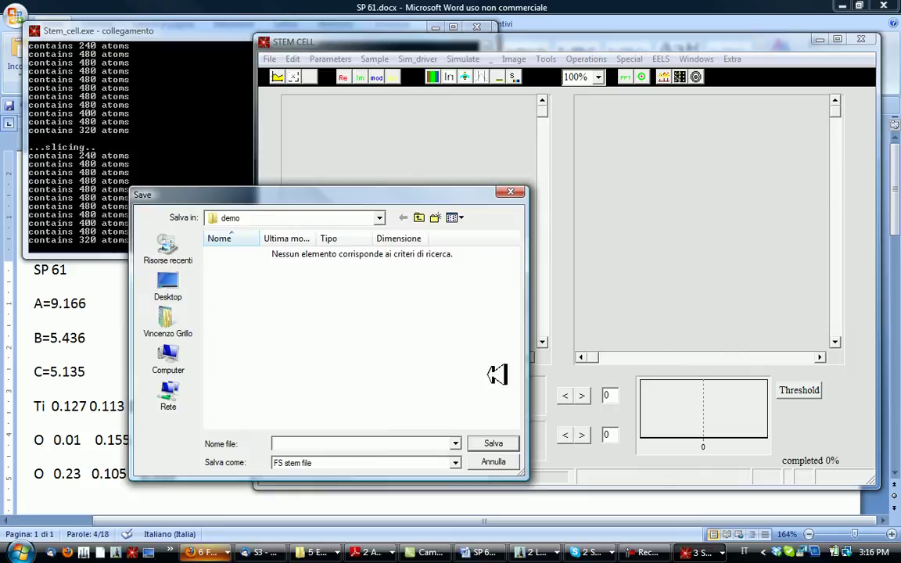
left_click(348, 463)
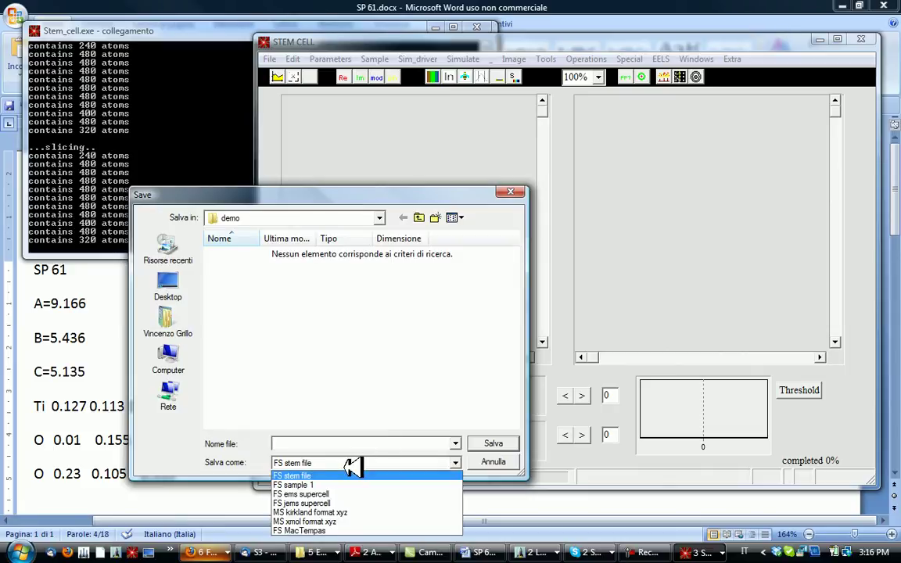
left_click(346, 514)
left_click(336, 444)
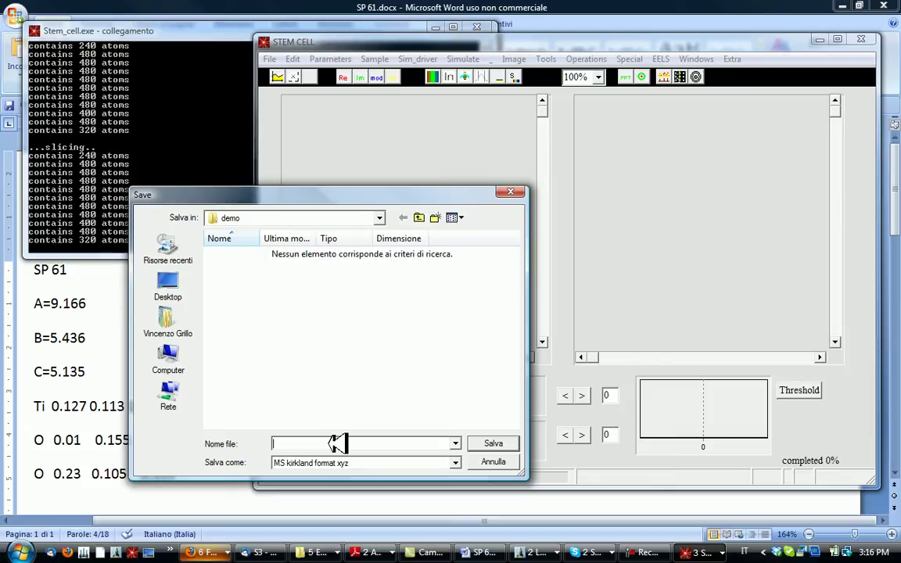
type("TiO_rod.krk")
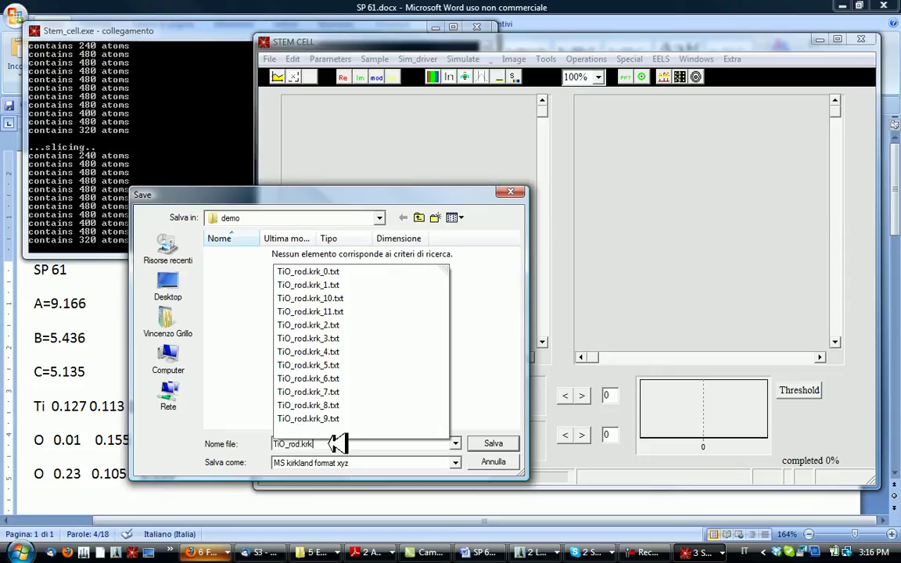
left_click(508, 444)
left_click(509, 443)
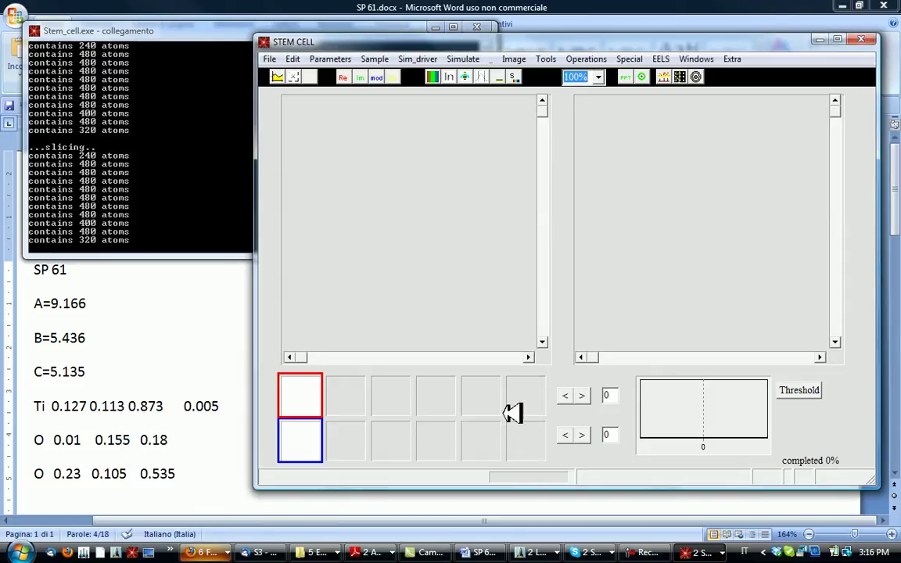
left_click(380, 59)
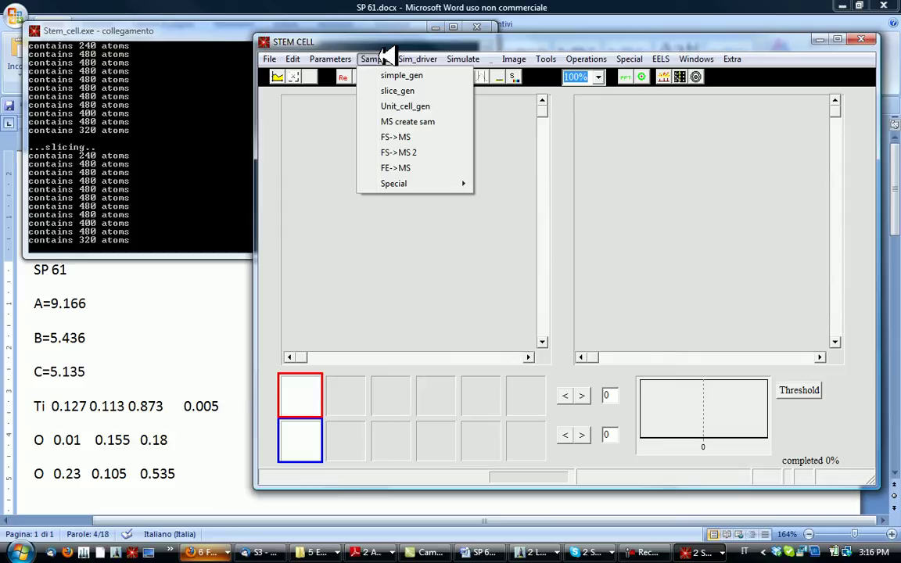
left_click(403, 105)
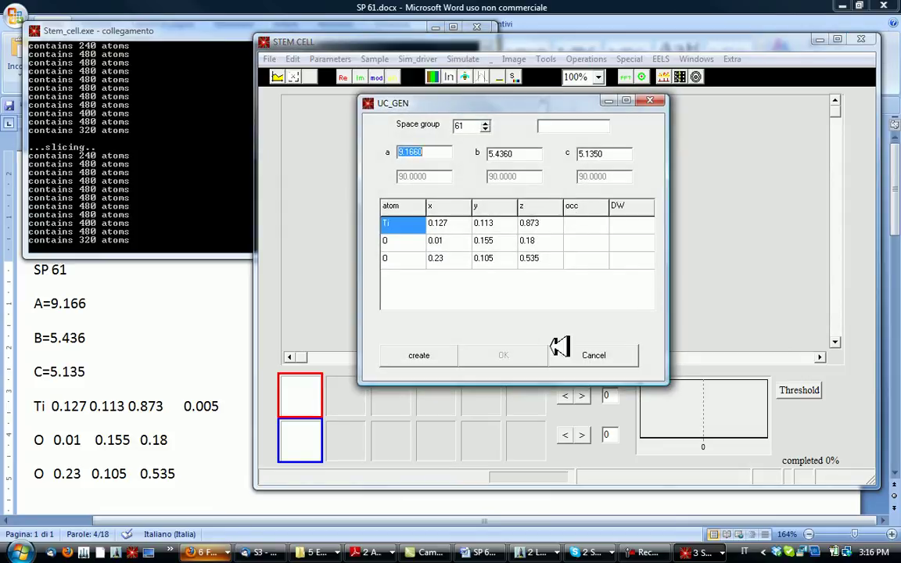
Cancel UC_GEN, load Fe3O4 magnetite_libro.txt, and open its 56-atom cell in slice_gen
left_click(598, 354)
left_click(274, 59)
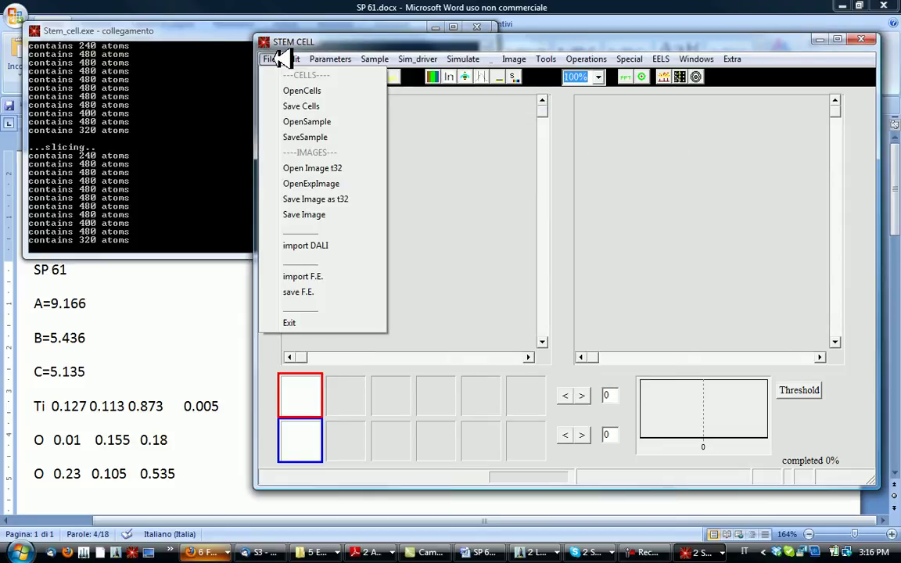
left_click(291, 123)
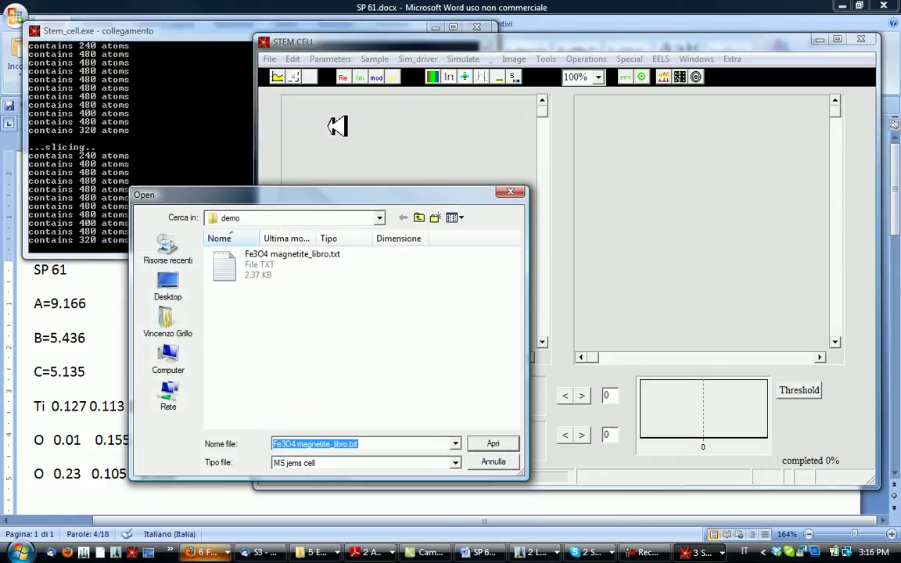
left_click(258, 270)
double_click(258, 270)
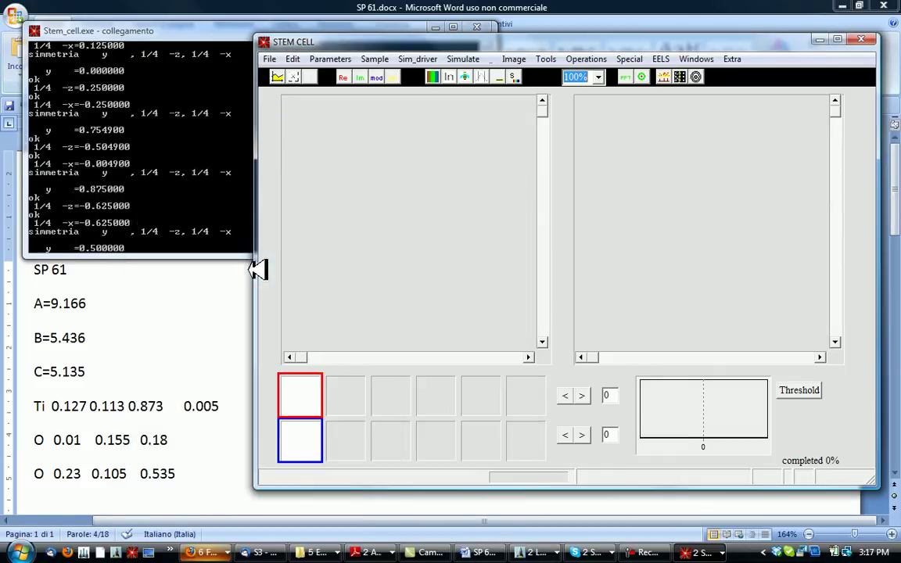
left_click(389, 59)
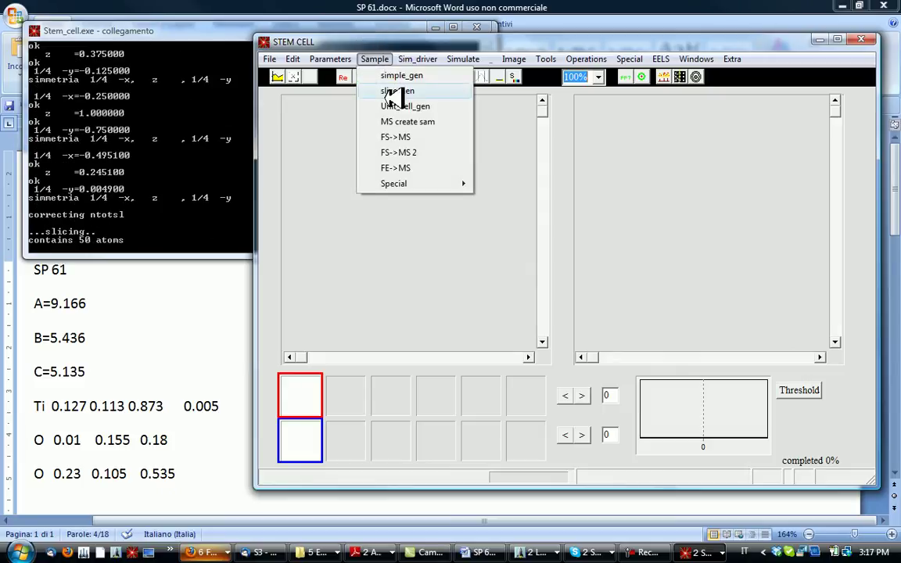
left_click(397, 94)
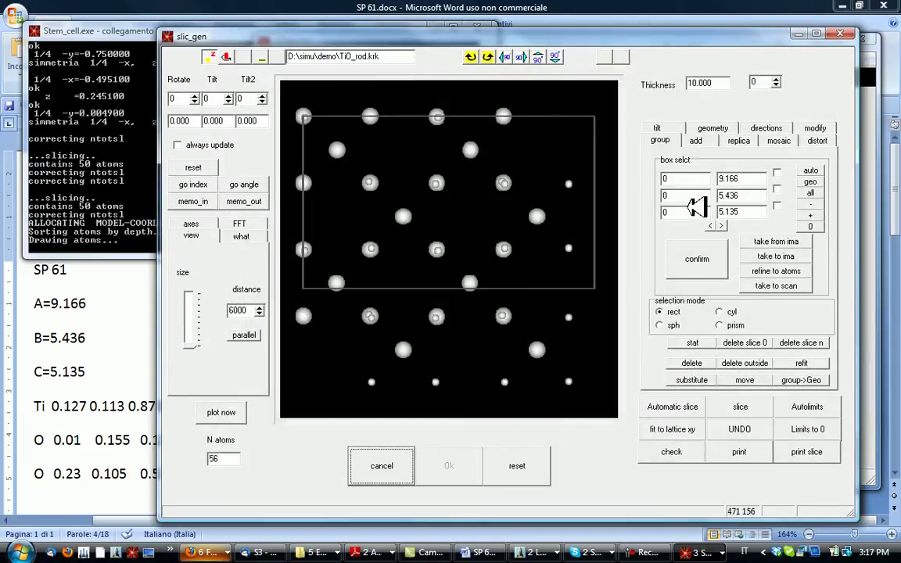
Replicate the magnetite cell 5×5×5 into a 7000-atom block and show the group options
left_click(738, 141)
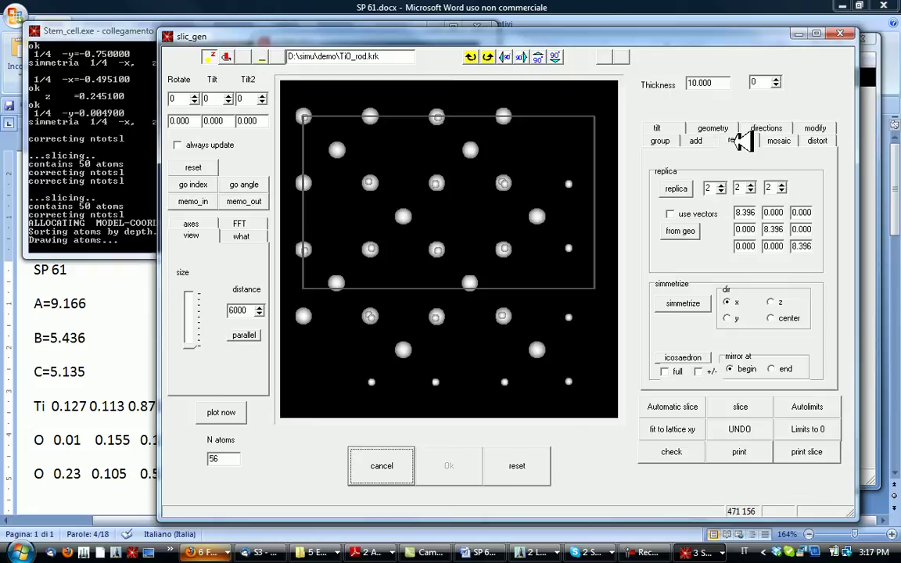
left_click(722, 184)
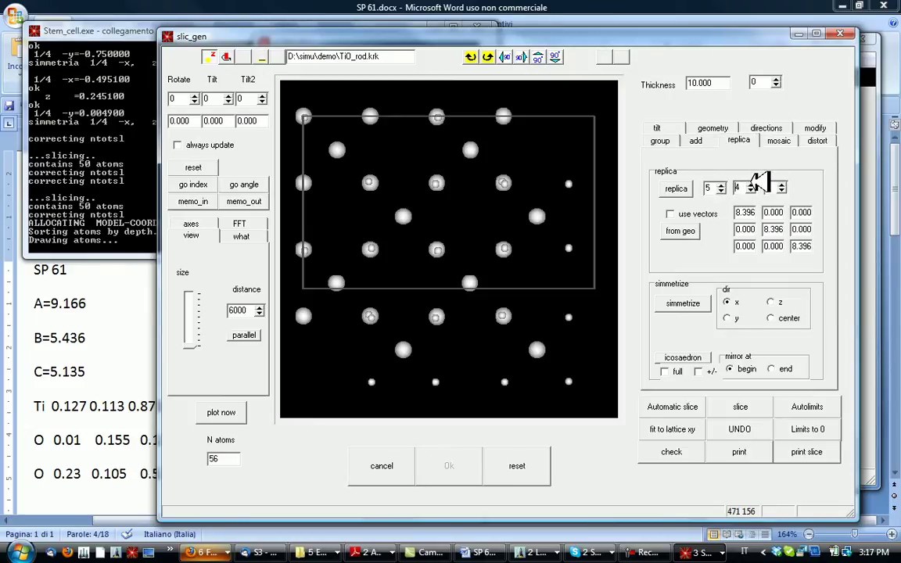
left_click(751, 185)
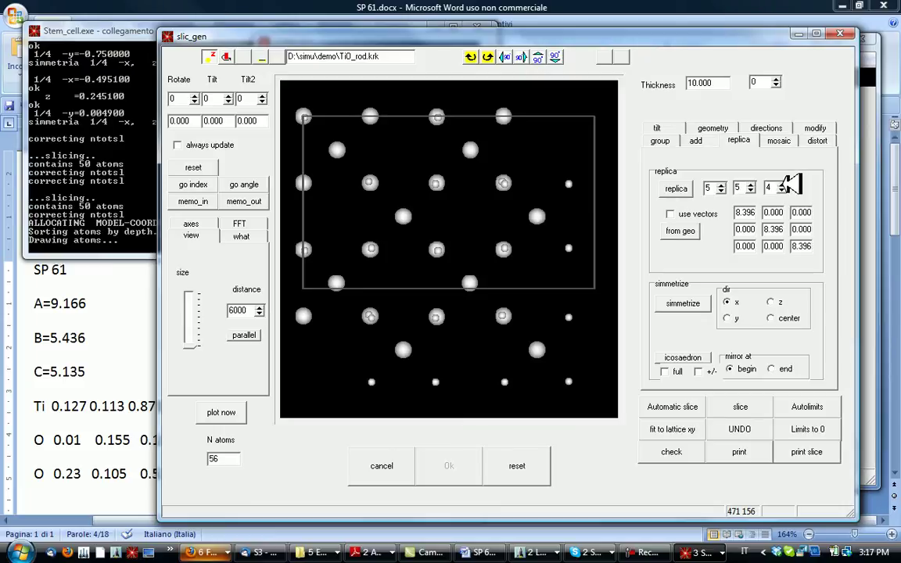
left_click(782, 185)
left_click(679, 188)
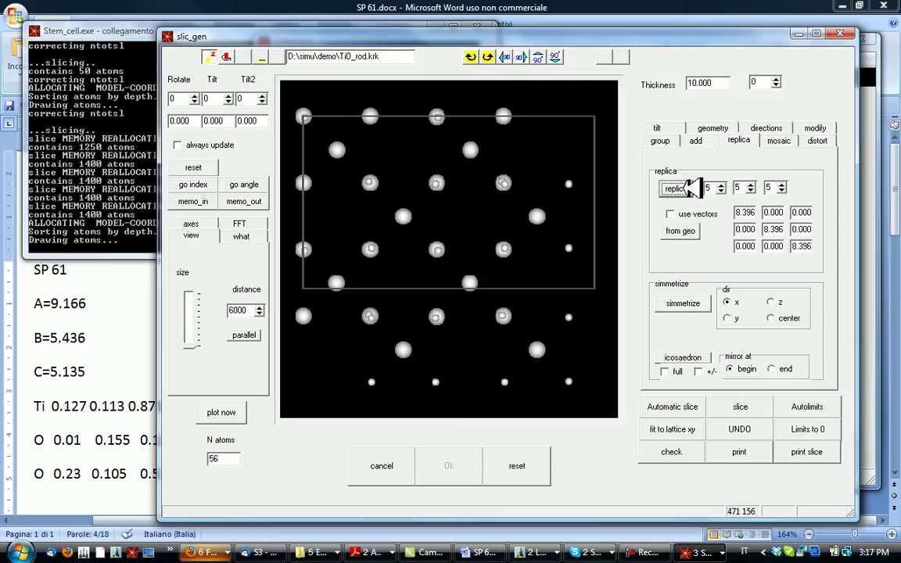
left_click(688, 186)
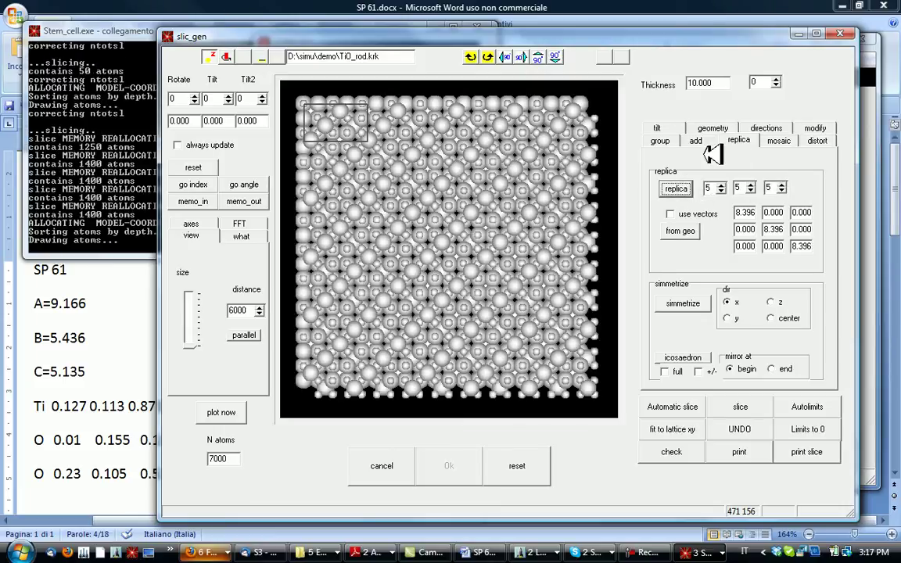
left_click(666, 141)
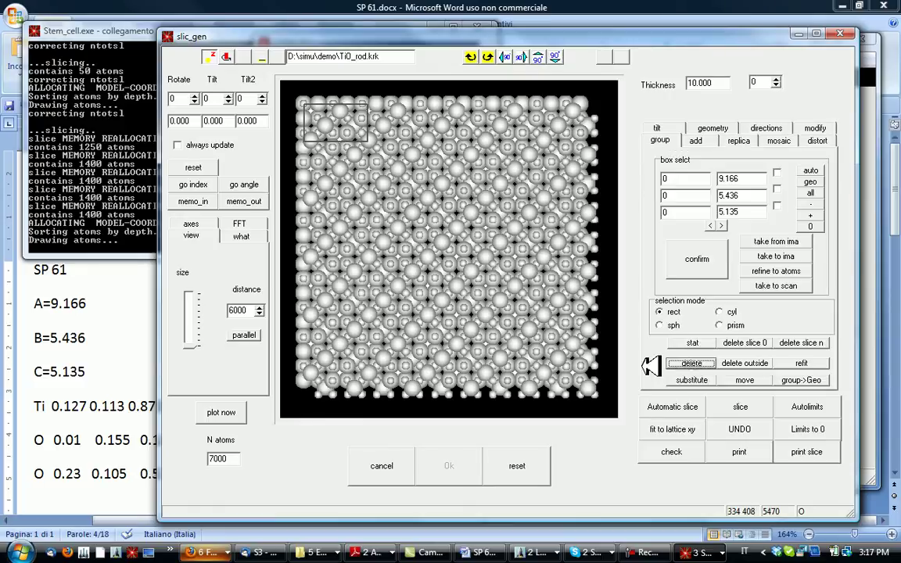
Select all, delete atoms outside a sphere to leave 3630, and replot with smaller atoms
left_click(811, 193)
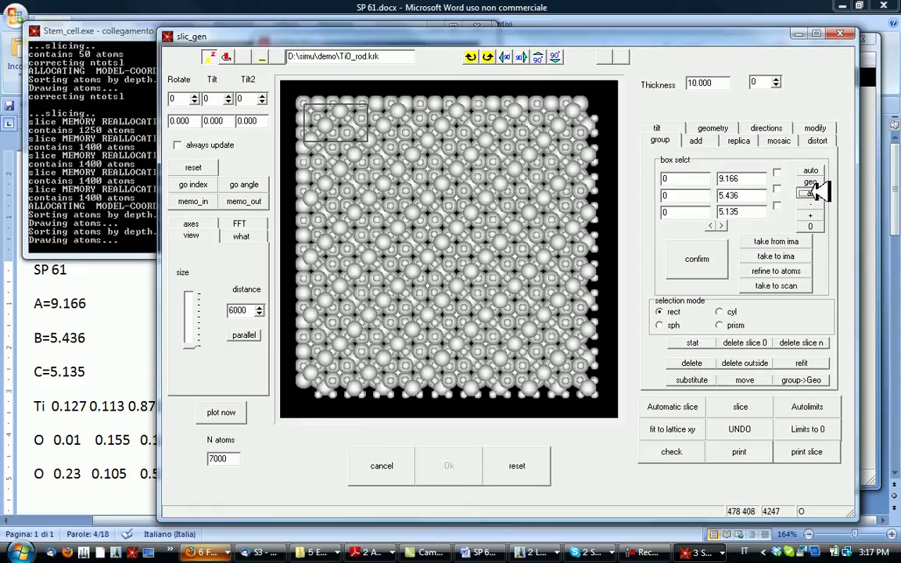
left_click(671, 325)
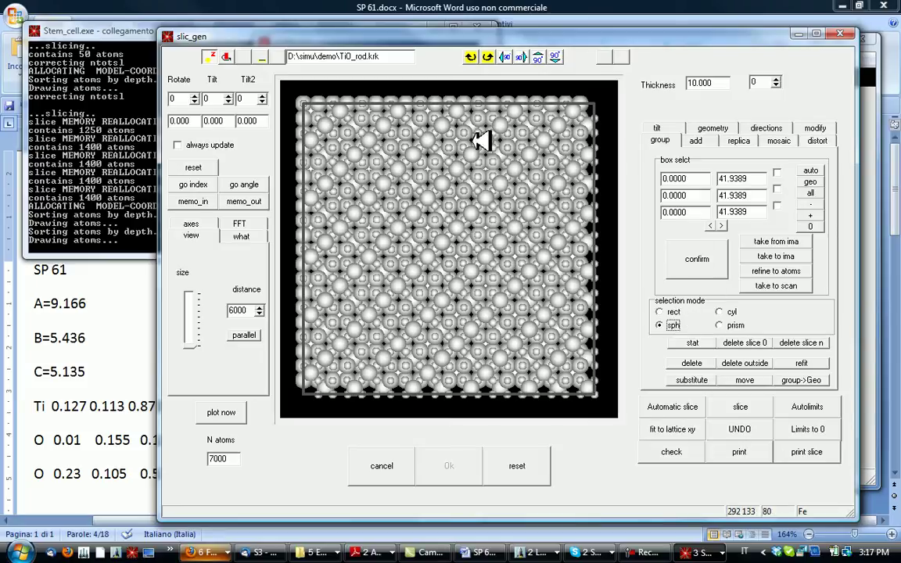
left_click(749, 363)
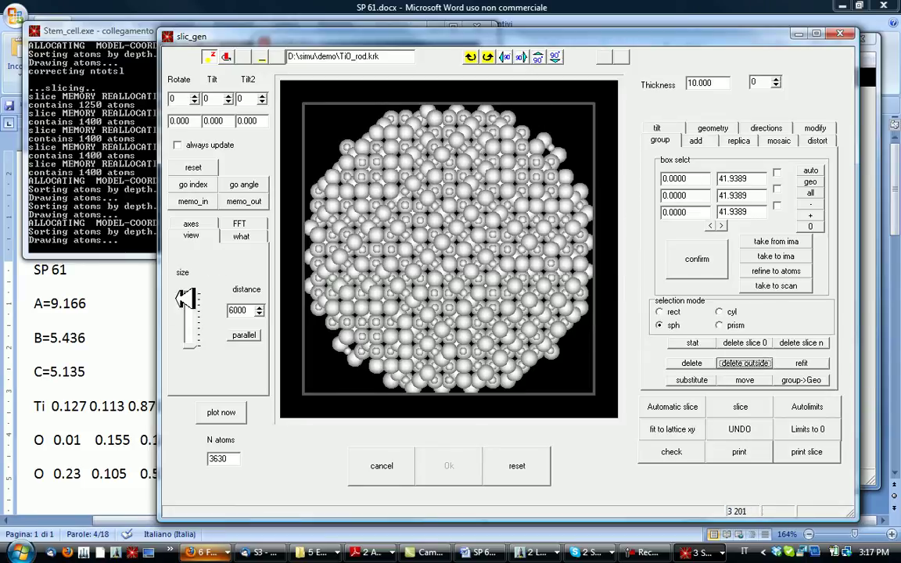
left_click_drag(191, 321, 191, 326)
left_click(221, 412)
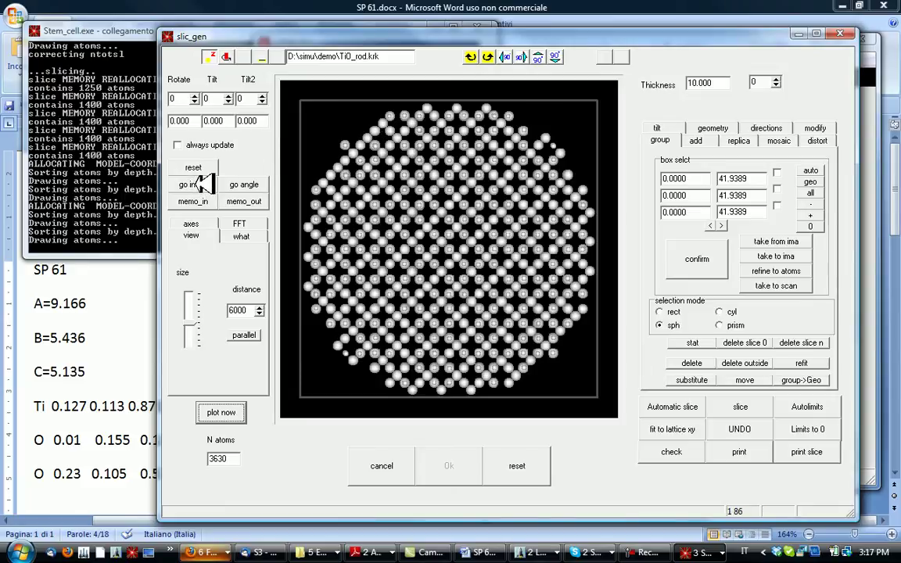
Enter zone axis 1 1 2 and apply it to the sphere, giving rotation 134° and tilt 35°
left_click(201, 184)
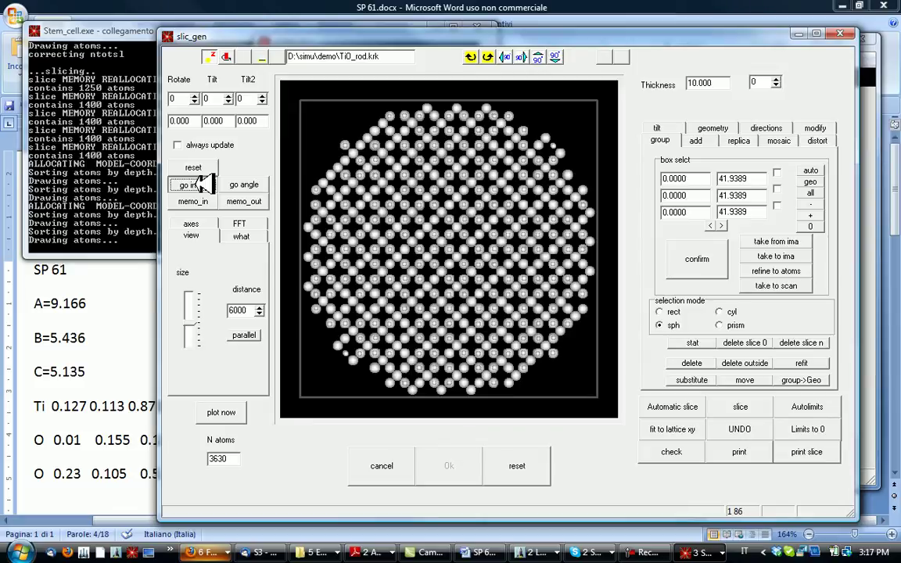
left_click(202, 184)
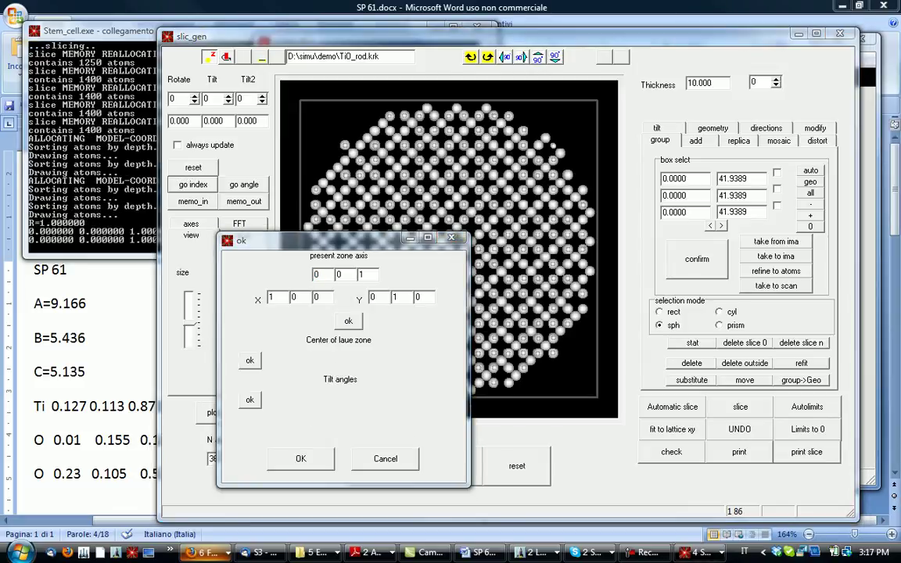
double_click(319, 274)
type("11")
double_click(362, 273)
type("2")
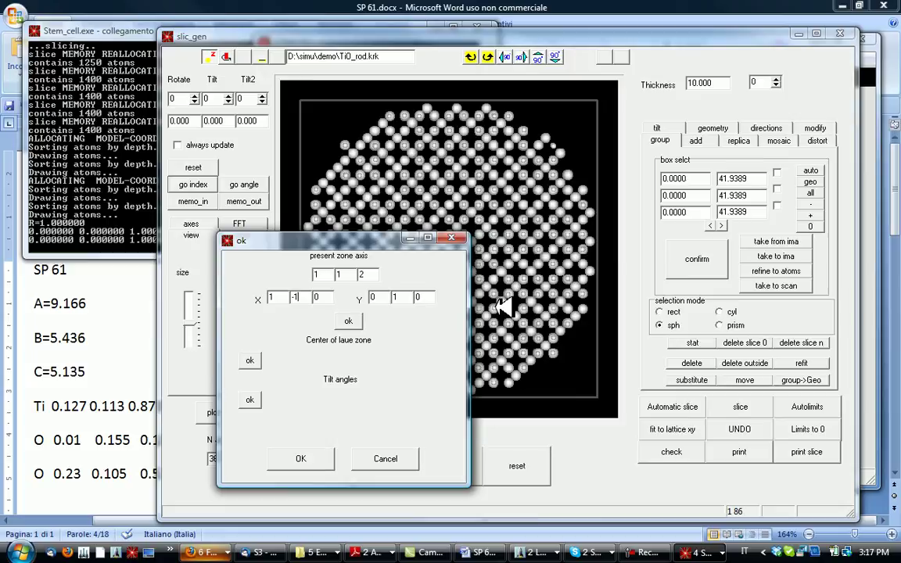
left_click(348, 321)
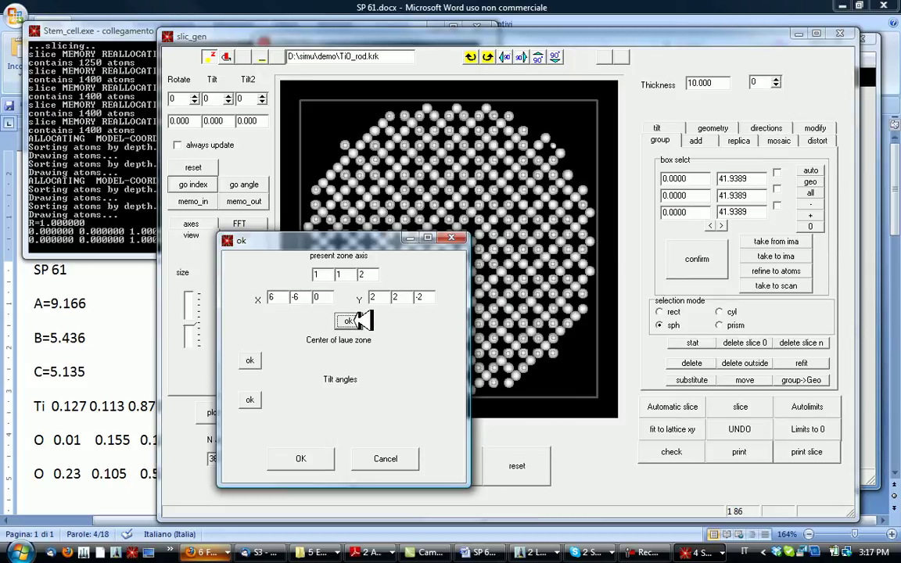
left_click(300, 459)
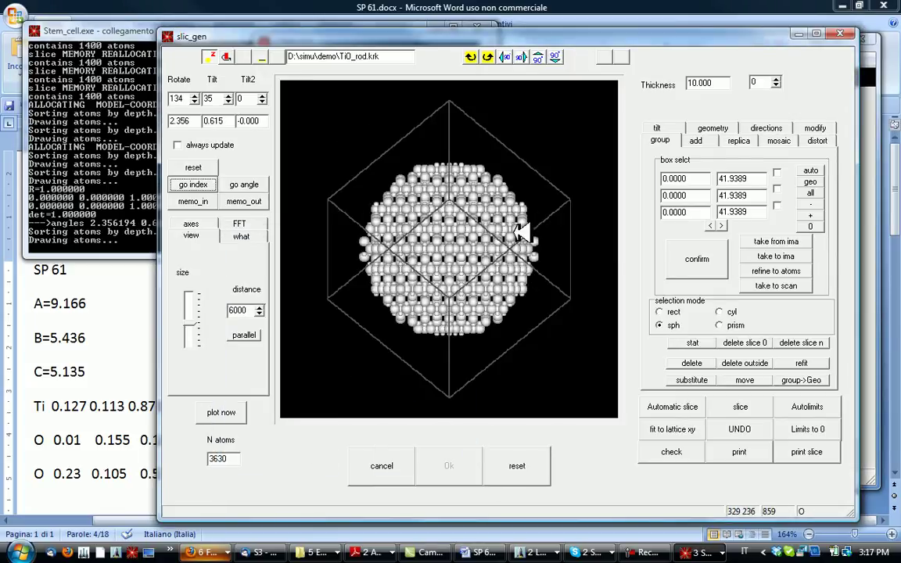
Apply the [112] rotation to the cell, refit the box around the 3630-atom sphere, and re-slice it
left_click(743, 129)
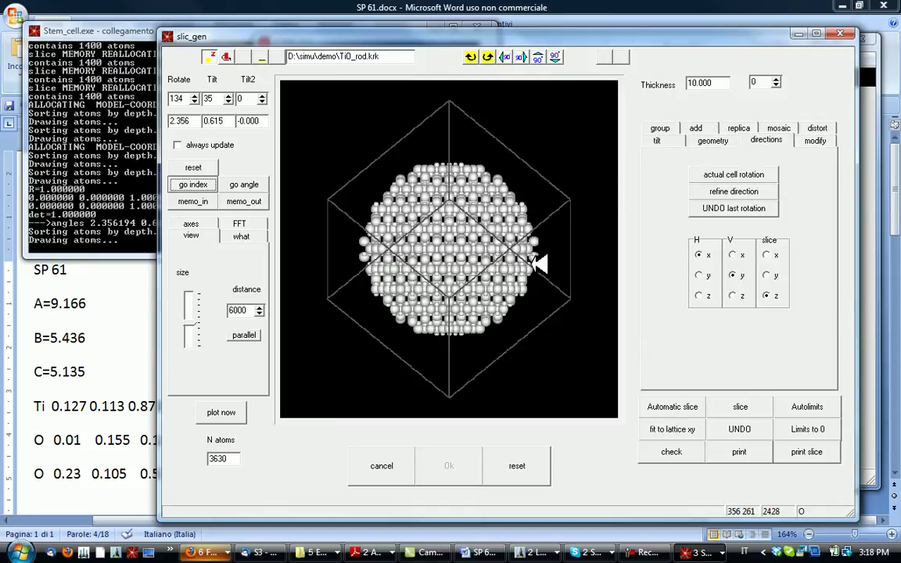
left_click(743, 175)
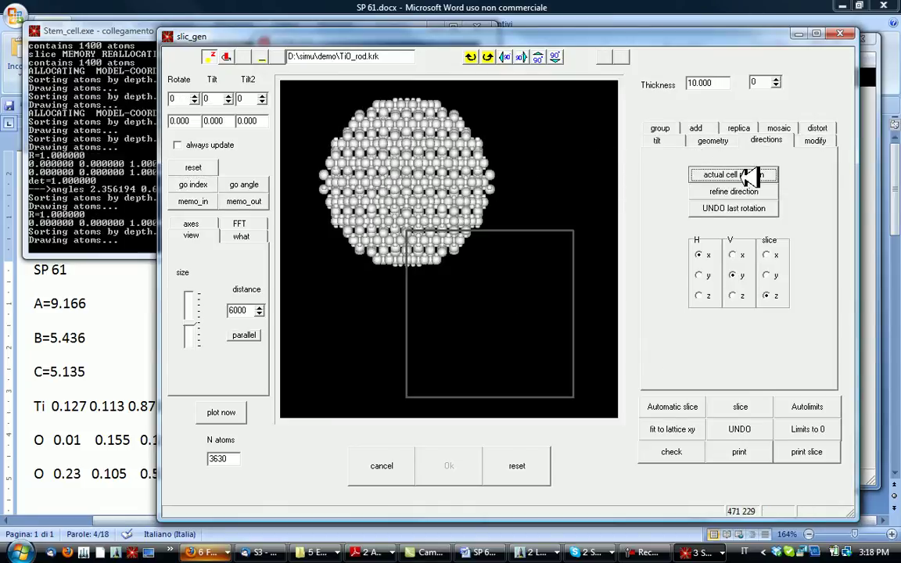
left_click(661, 129)
left_click(804, 363)
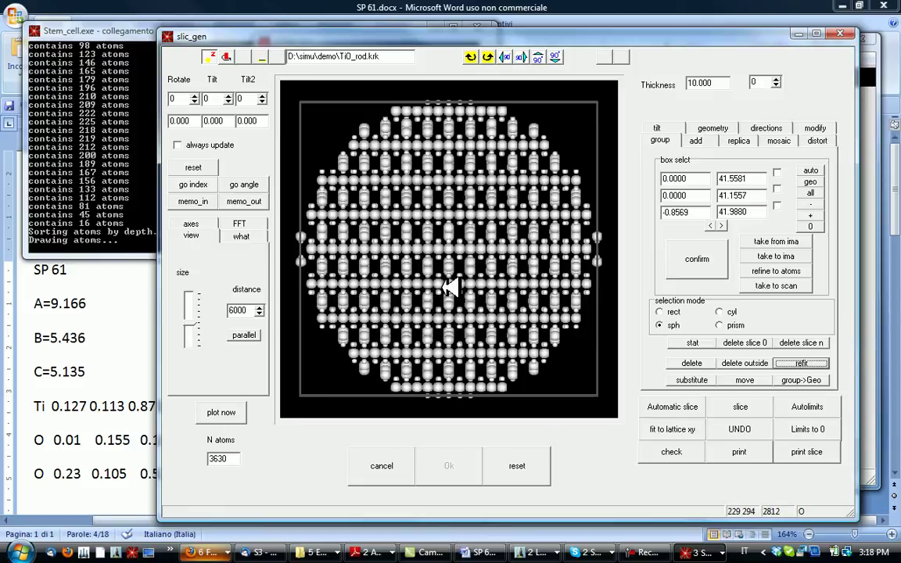
left_click(741, 407)
Accept the sliced model and save the sample as FeO_sphere.krk in the demo folder
left_click(452, 465)
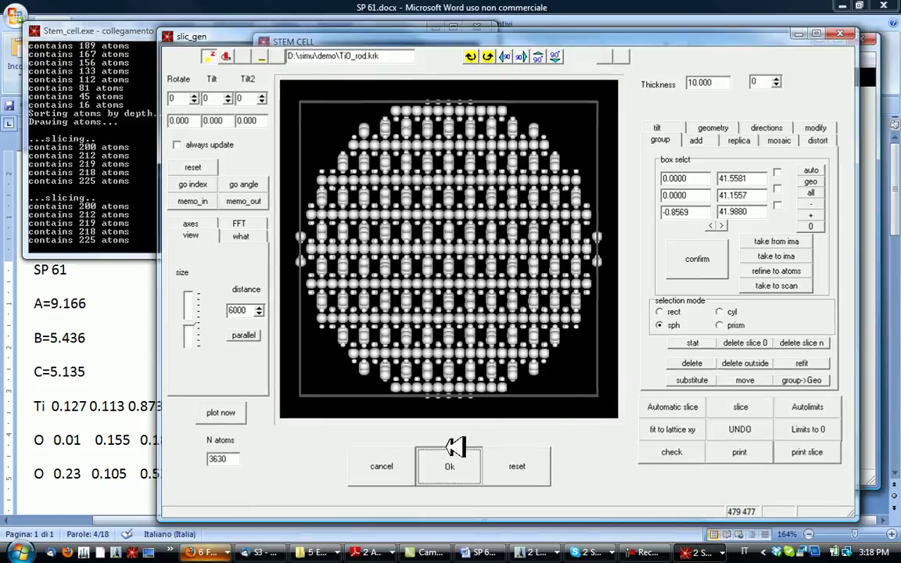
left_click(269, 58)
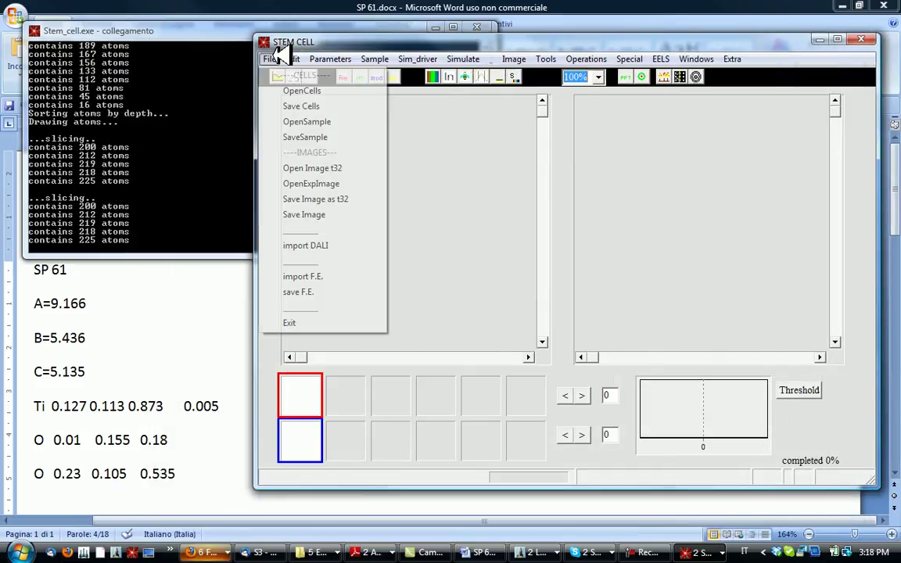
left_click(307, 137)
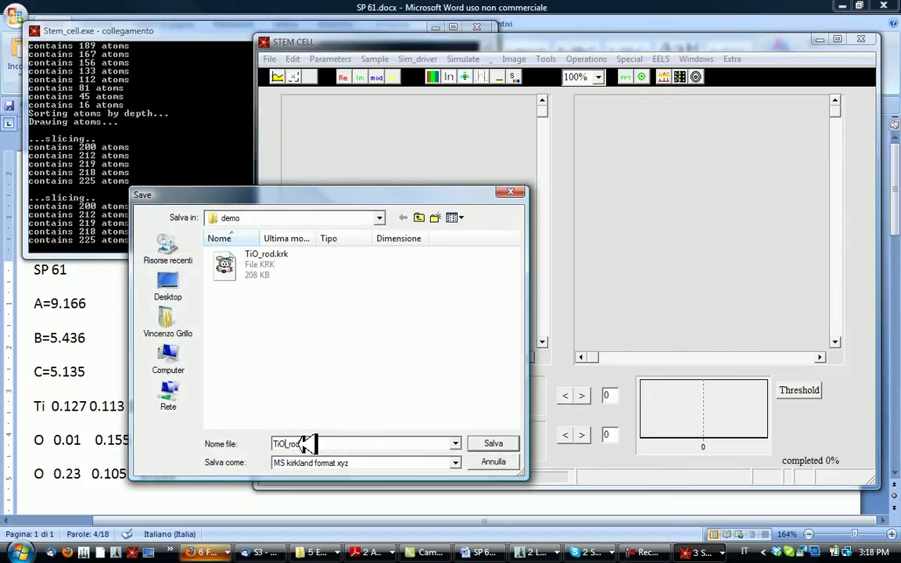
left_click_drag(302, 444, 278, 444)
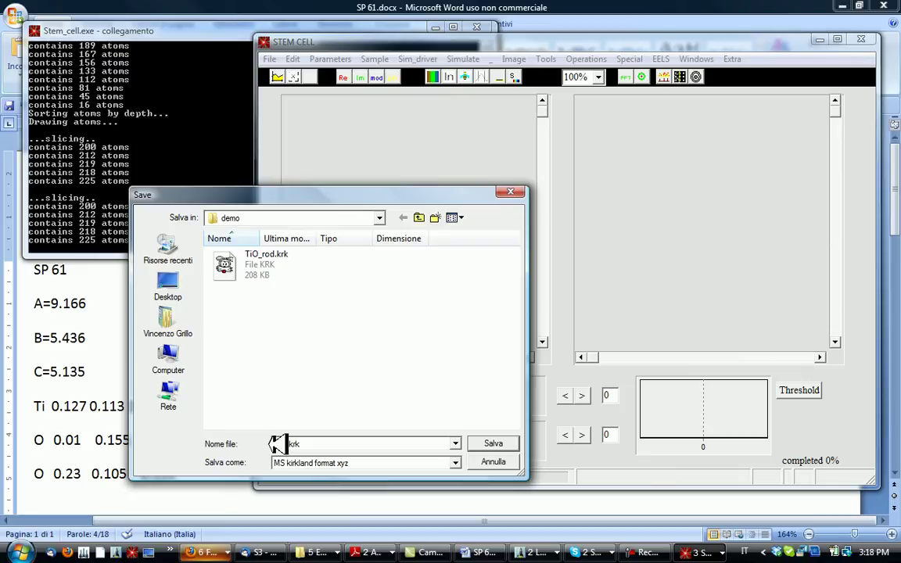
type("sphereFe")
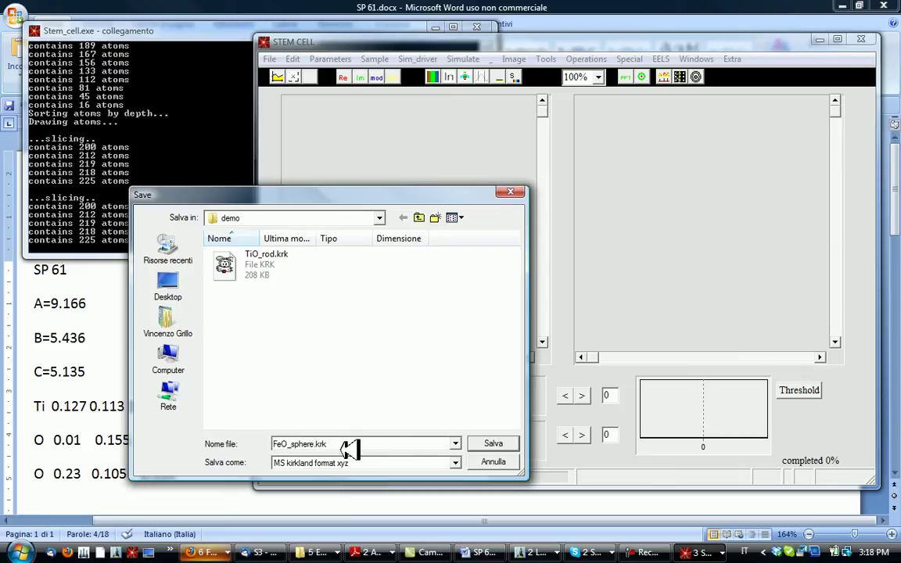
left_click(483, 443)
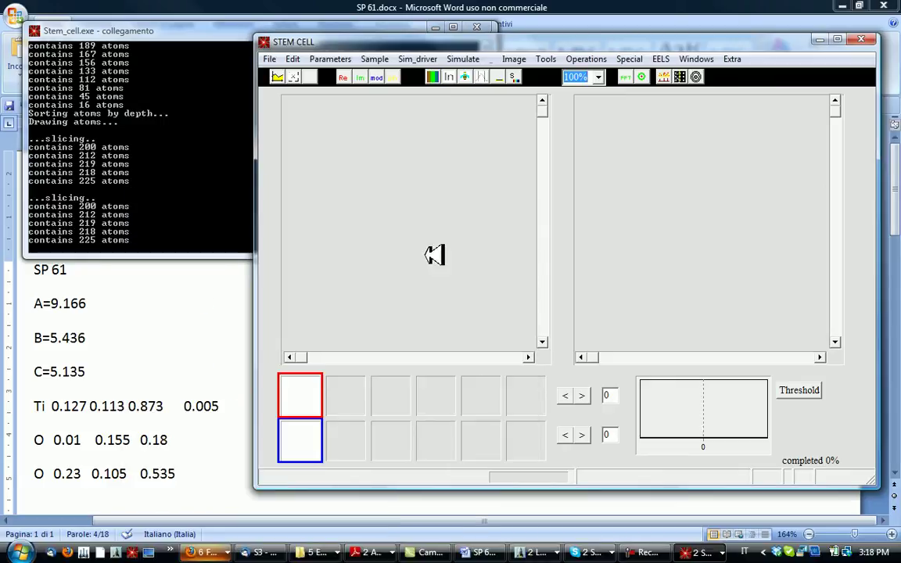
Reopen the FeO sphere sample in the slice generator model builder
left_click(372, 59)
left_click(391, 91)
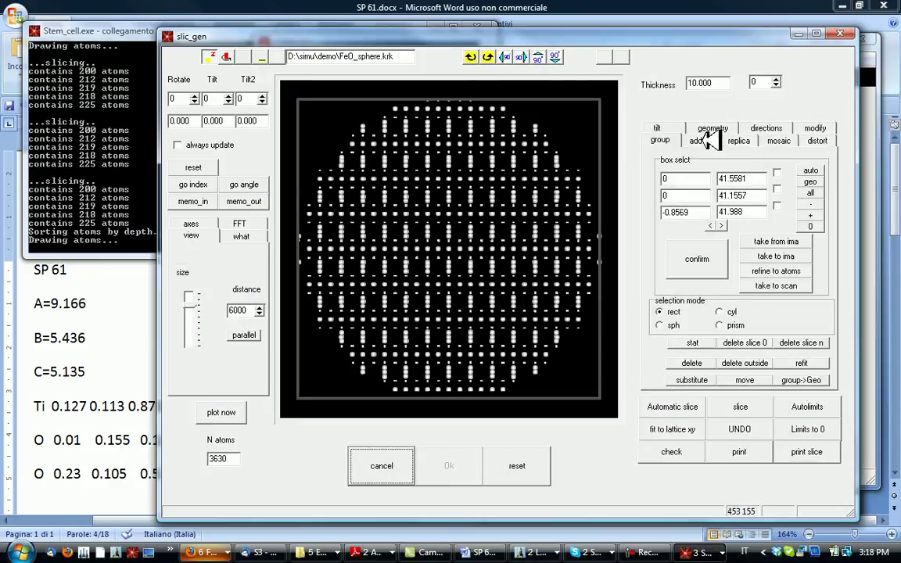
left_click(695, 140)
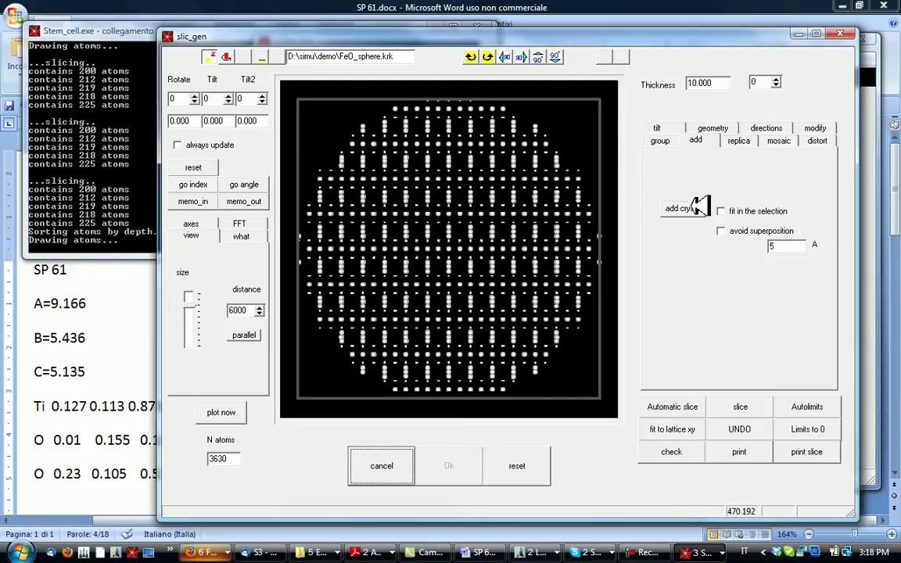
left_click(664, 140)
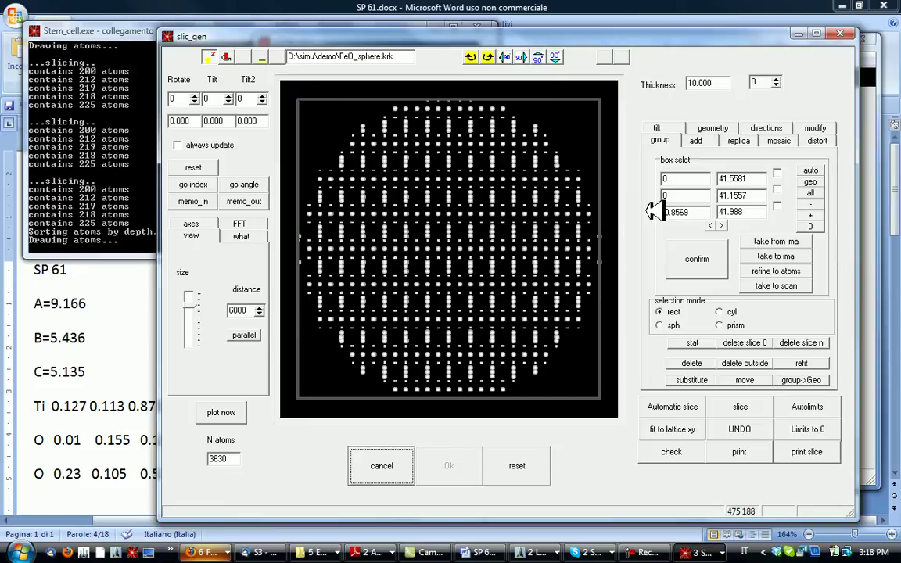
Set the second and third group box start values to 41 and 10 and confirm them
left_click(680, 196)
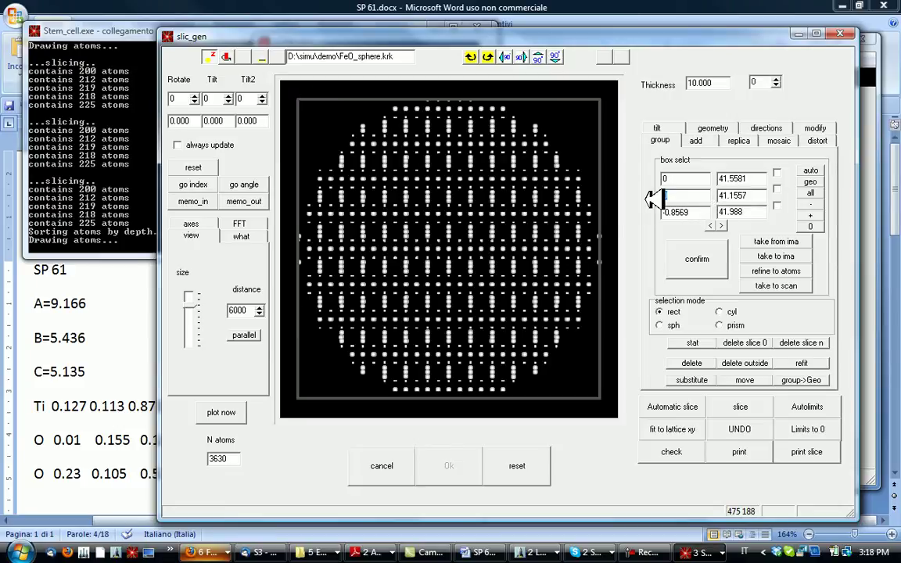
type("41.")
left_click_drag(707, 217, 663, 213)
type("10")
left_click(697, 259)
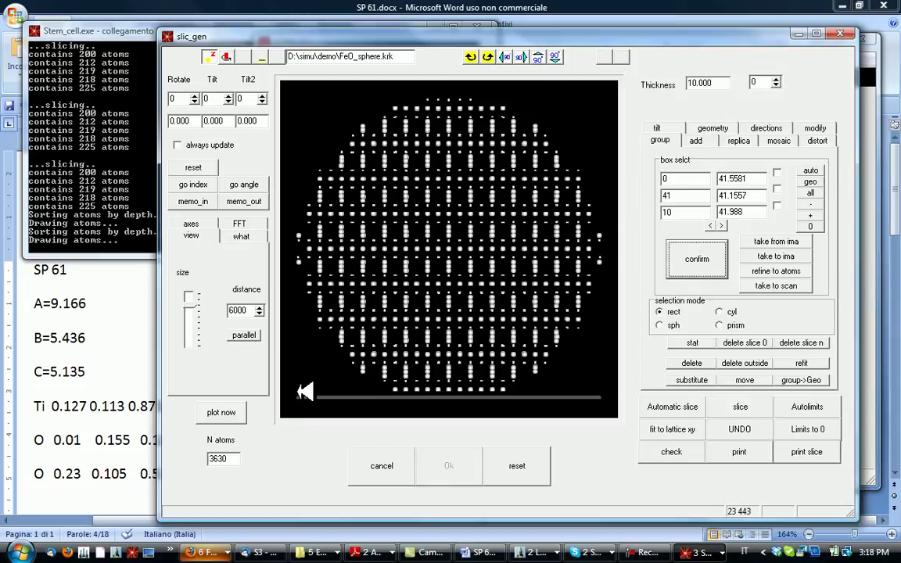
left_click(695, 141)
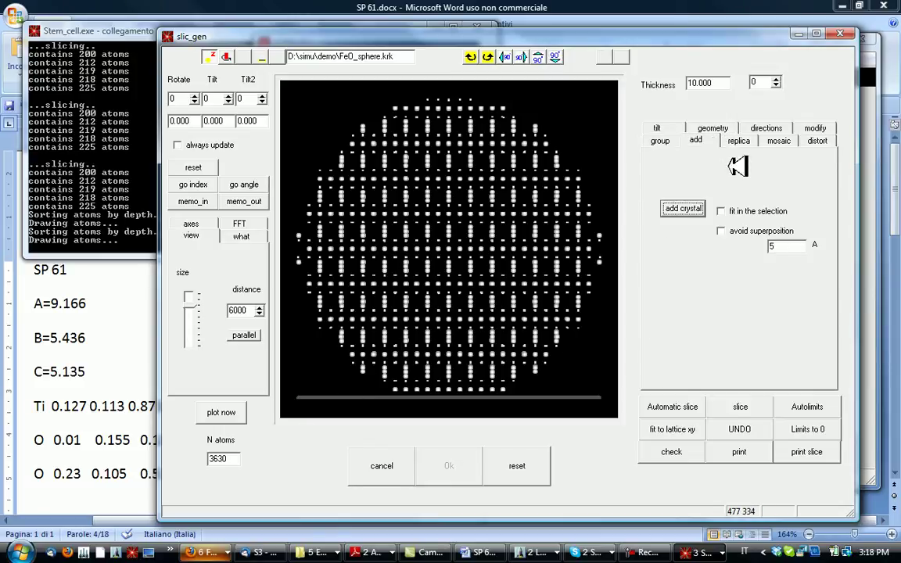
Add TiO_rod.krk beneath the FeO sphere and rotate the 8430-atom model to 89°, 89°, −89°
left_click(697, 213)
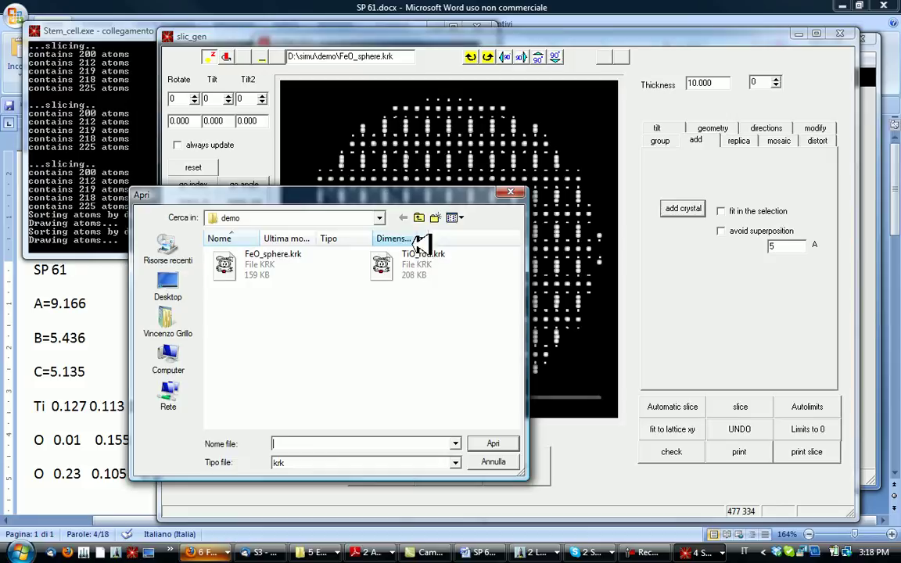
left_click(423, 268)
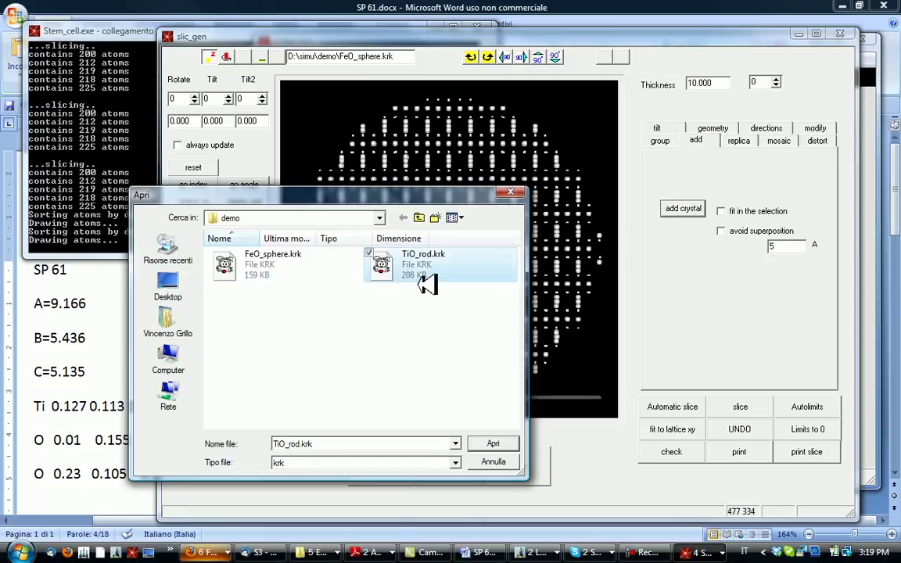
left_click(492, 443)
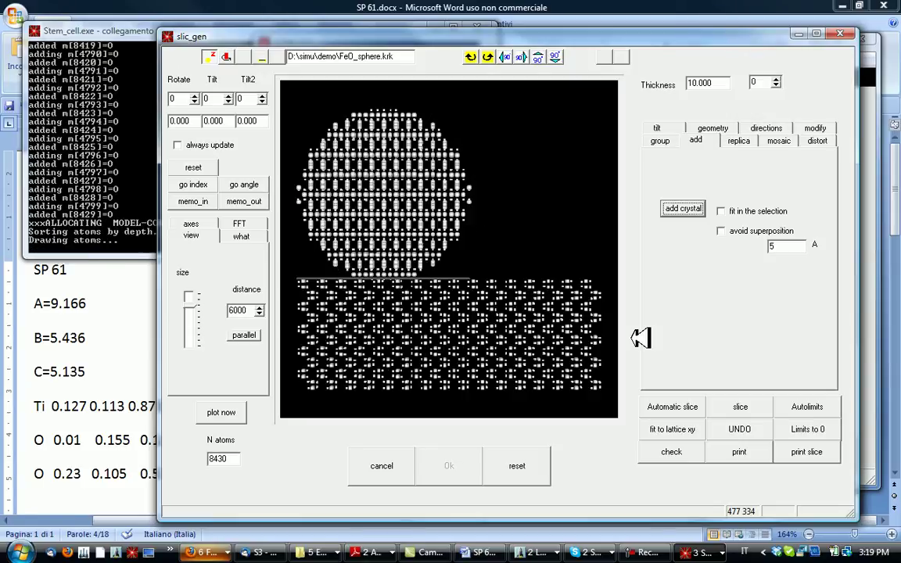
left_click(529, 55)
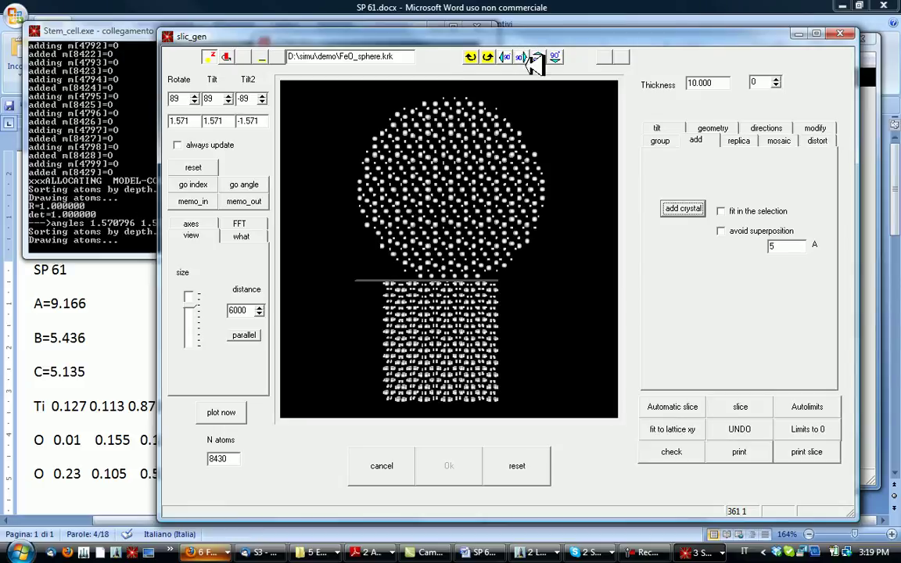
Reset the model rotation to zero and refit the box around all 8430 atoms
left_click(209, 168)
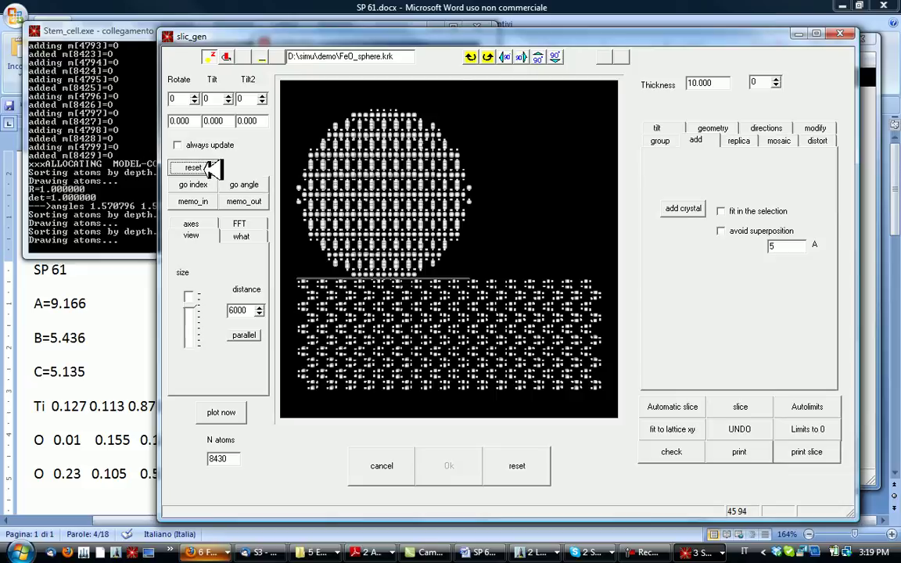
left_click(662, 140)
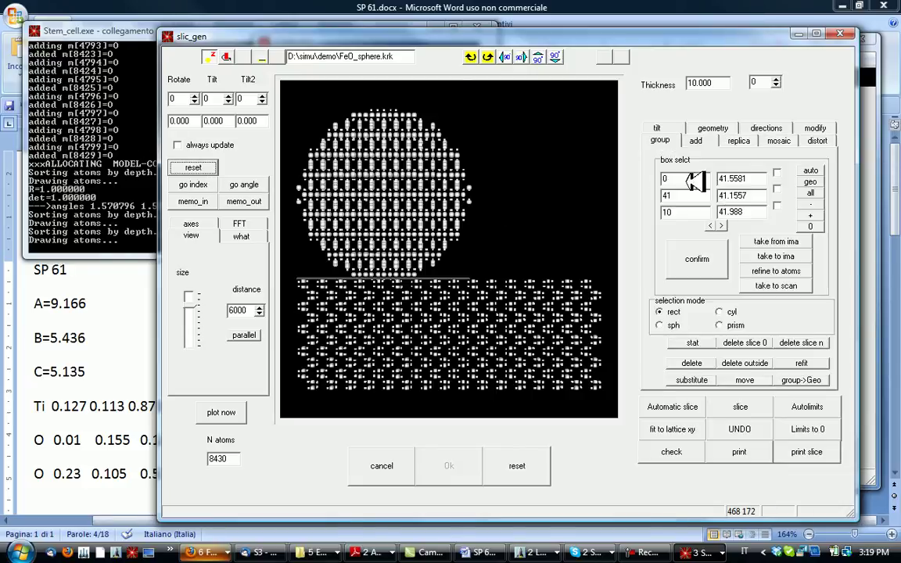
left_click(809, 363)
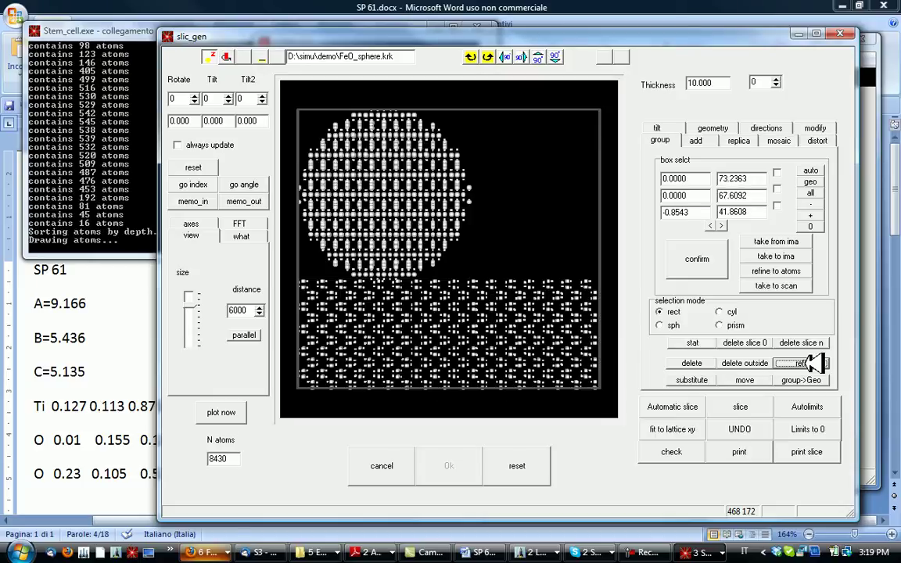
Set the cell width and height to 80
left_click(699, 128)
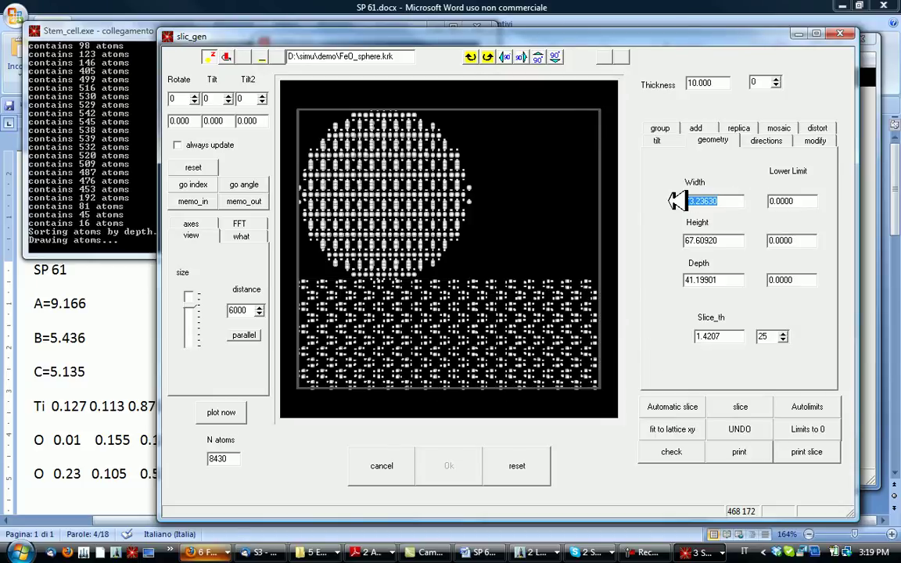
type("80")
left_click(688, 239)
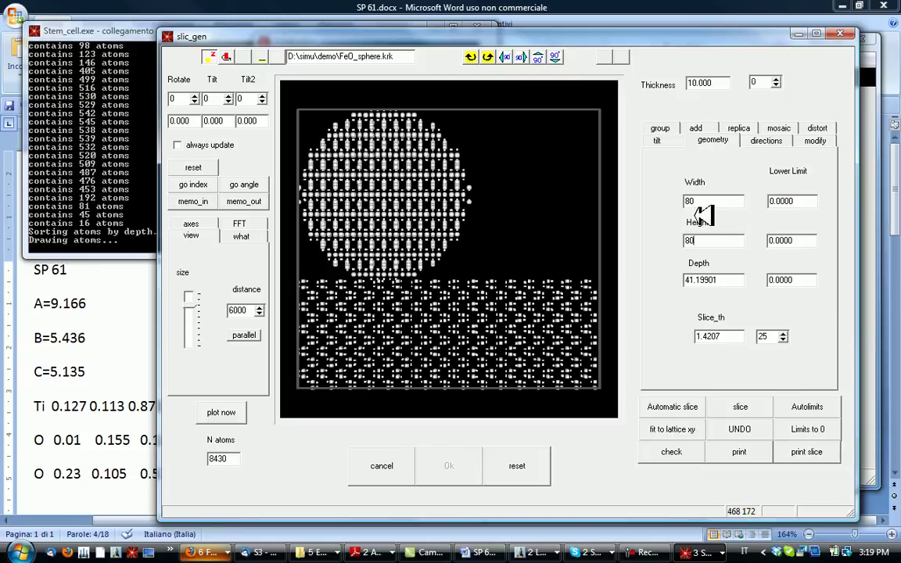
left_click(720, 243)
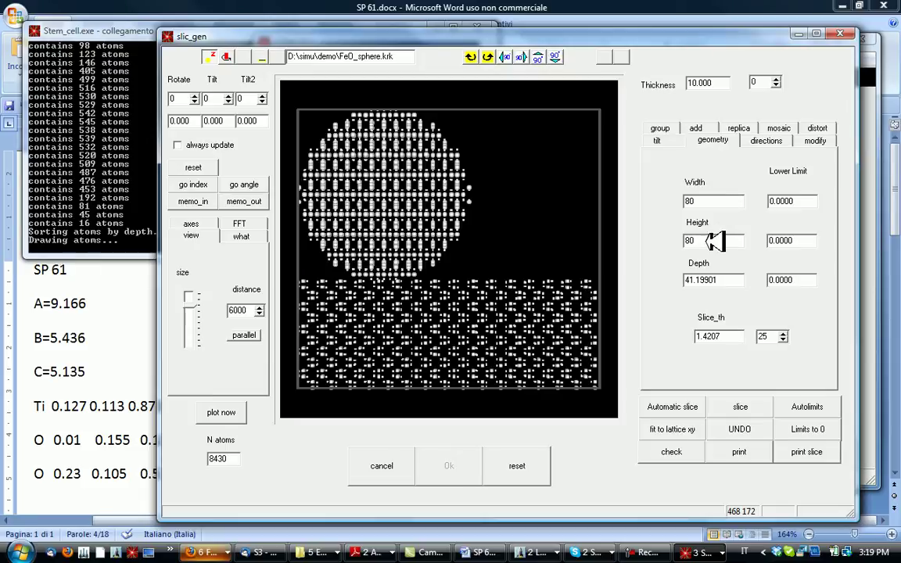
Match the box to the 80×80 cell, slice into 25 slices of 1.6480, and close the generator
left_click(659, 129)
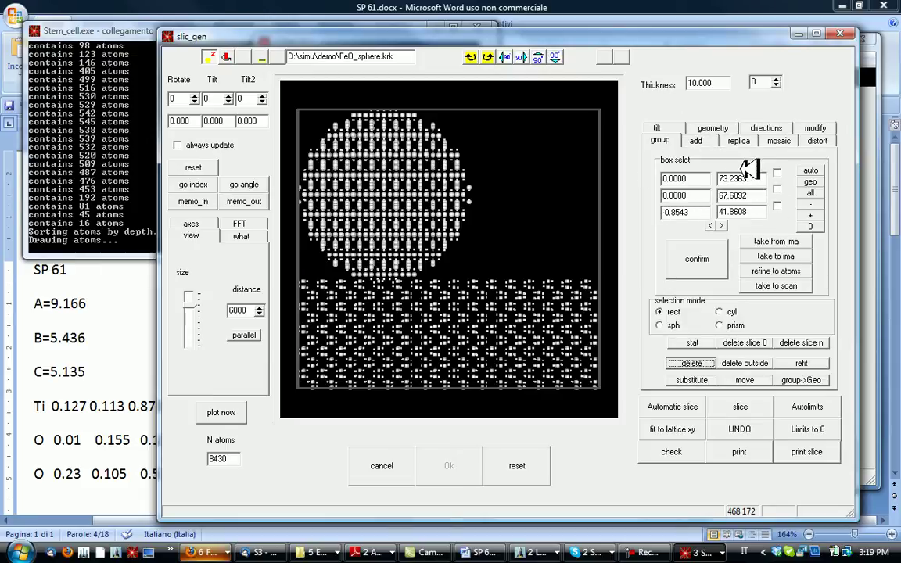
left_click(811, 182)
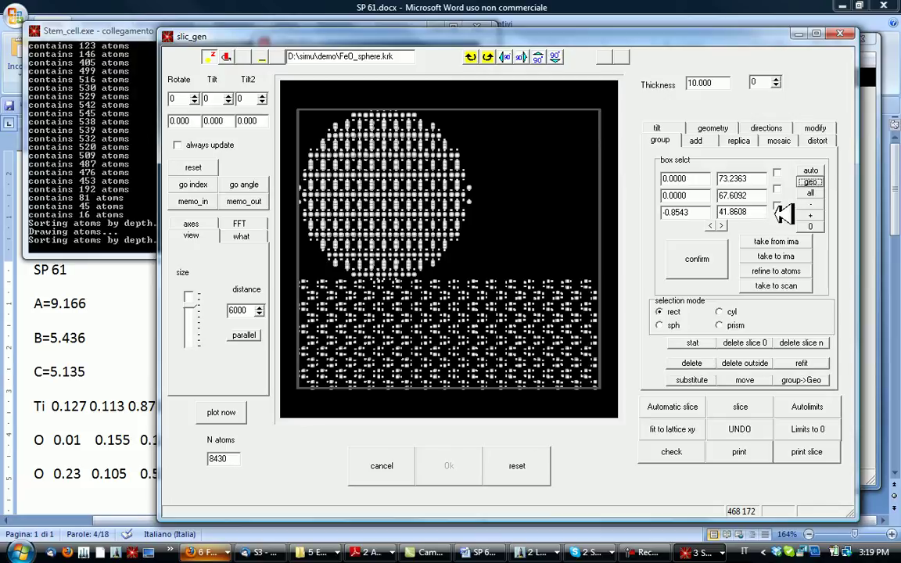
left_click(692, 129)
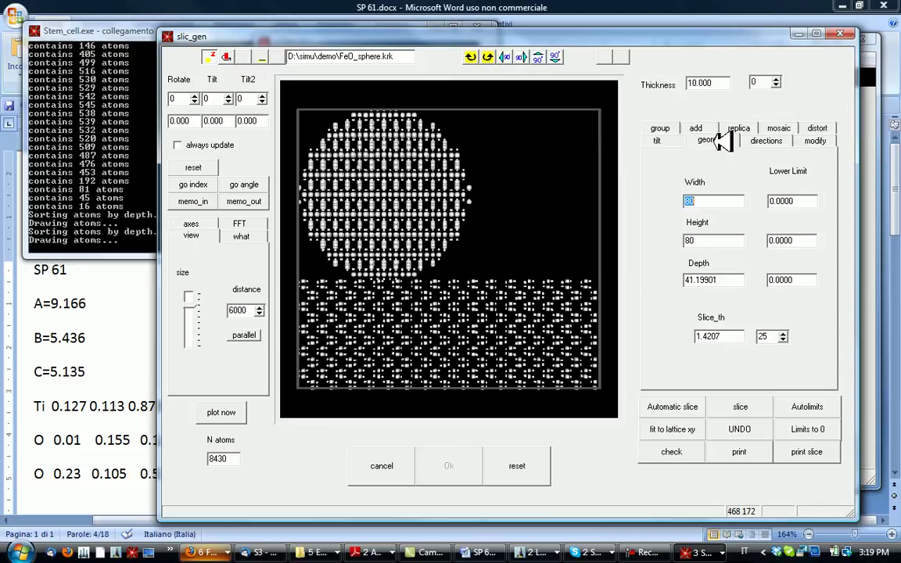
left_click(743, 403)
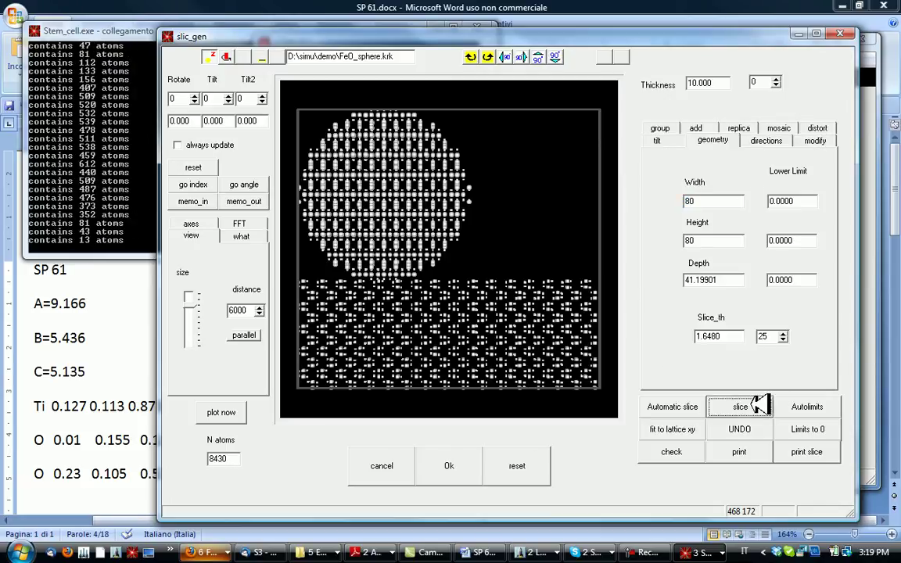
left_click(659, 128)
left_click(811, 181)
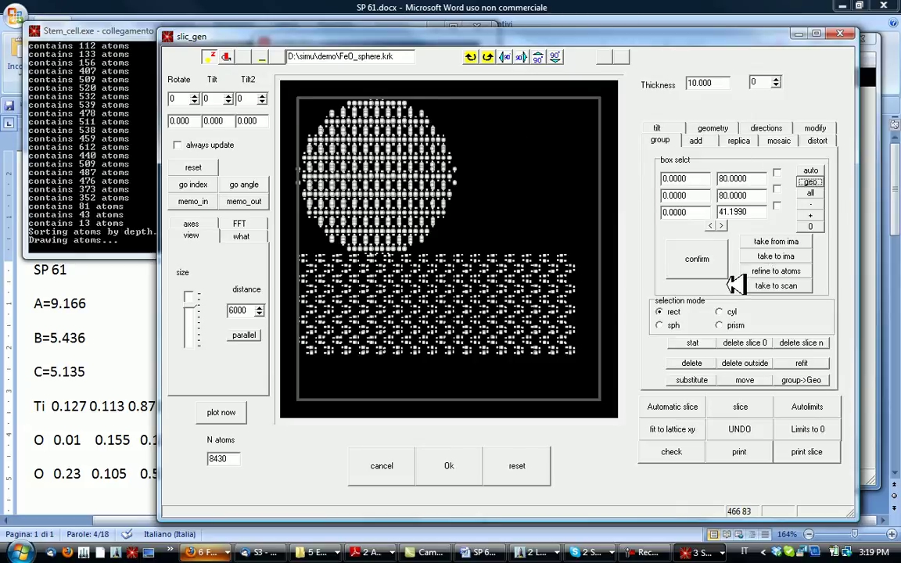
left_click(744, 405)
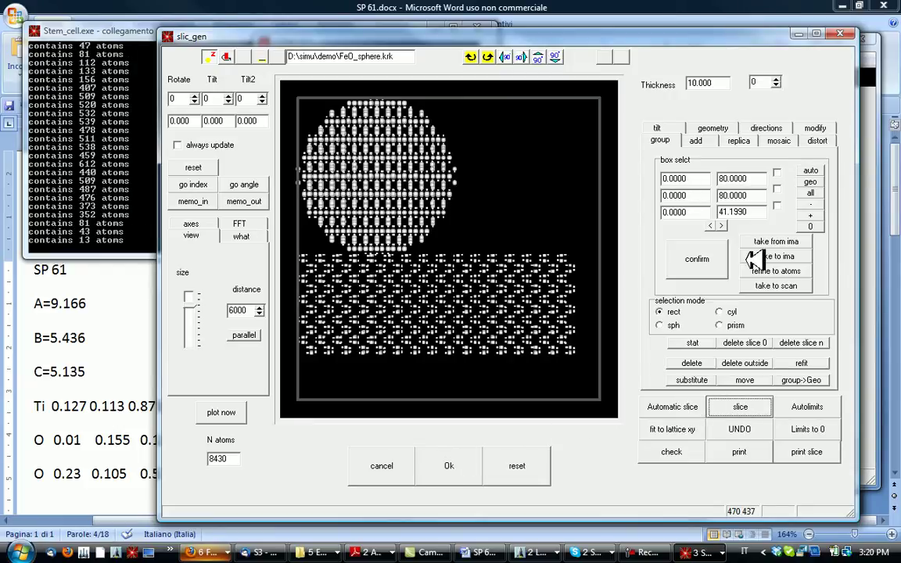
left_click(684, 128)
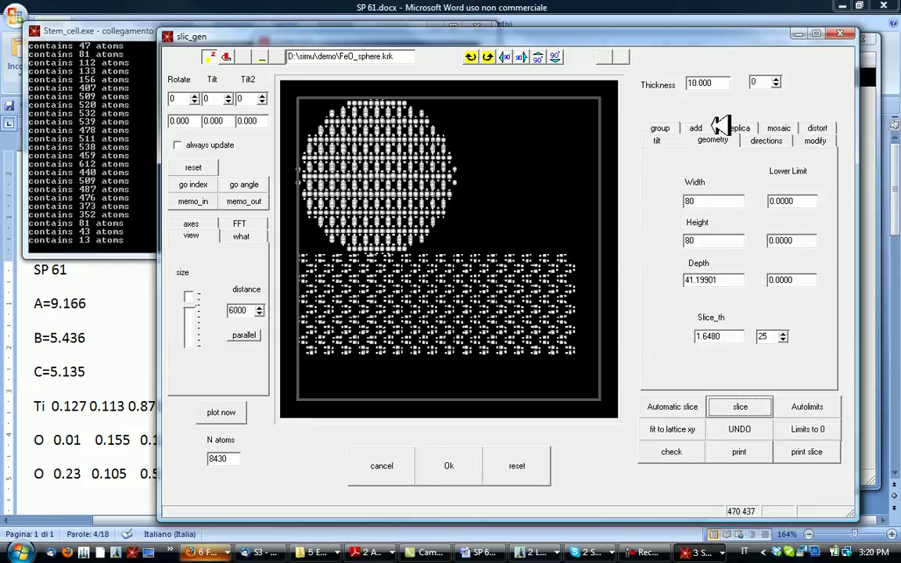
left_click(733, 336)
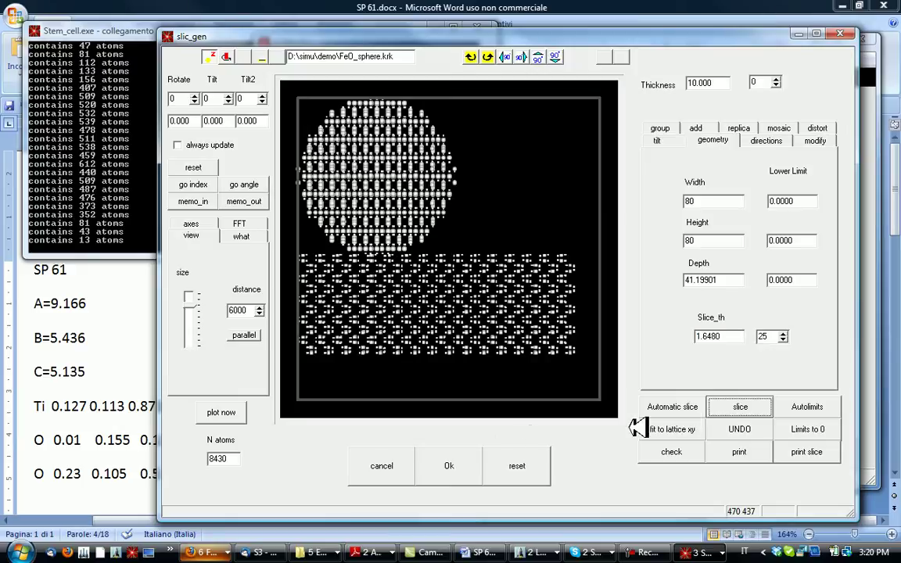
left_click(458, 465)
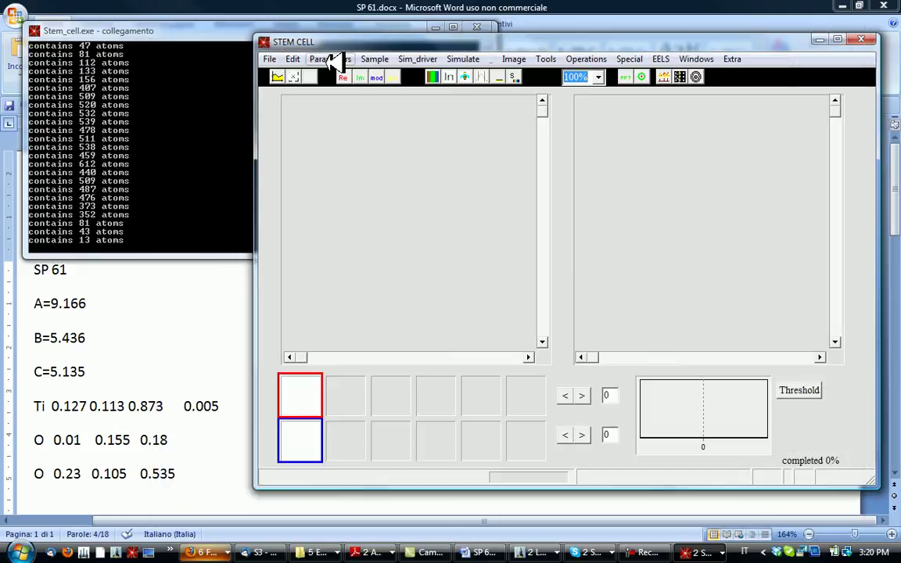
Save the sliced cells as FeO_sphere.krk and open the microscope conditions settings
left_click(330, 59)
mouse_move(269, 60)
left_click(298, 106)
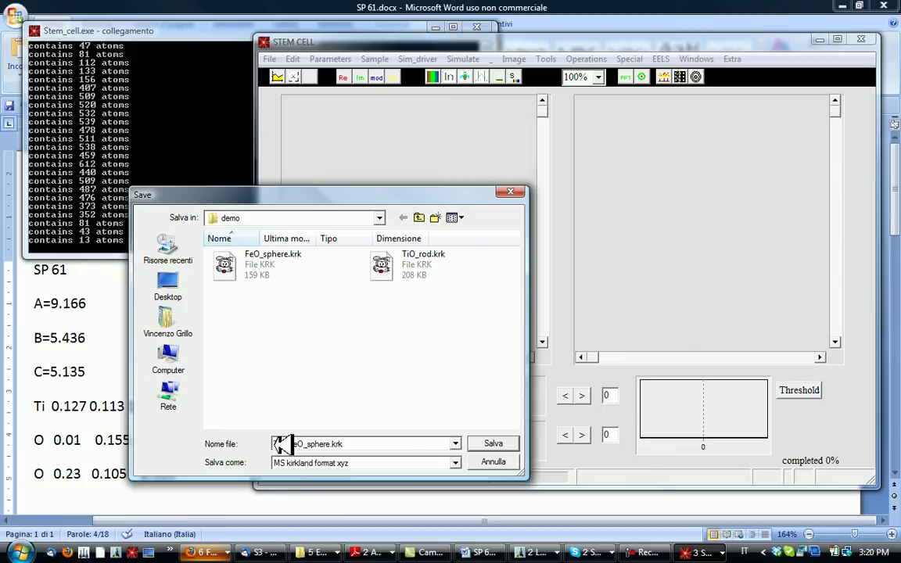
left_click(505, 443)
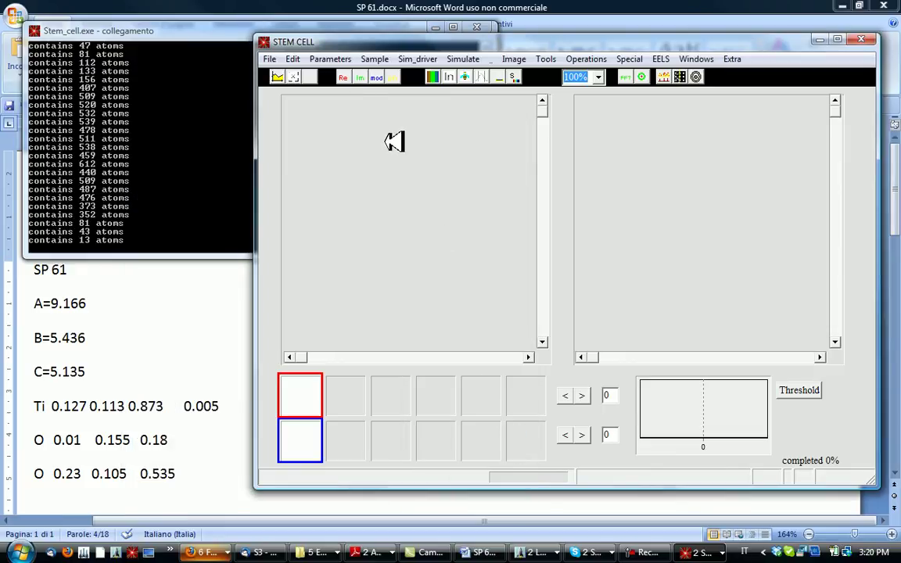
left_click(351, 61)
left_click(348, 74)
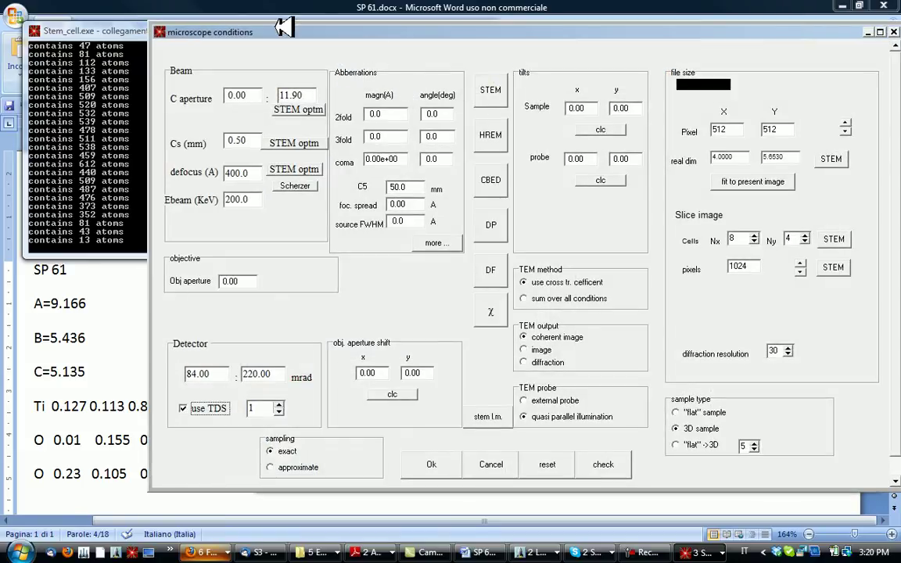
Apply HREM presets with objective aperture 12, change beam convergence from 0.8 to 0.4, and confirm
left_click(490, 135)
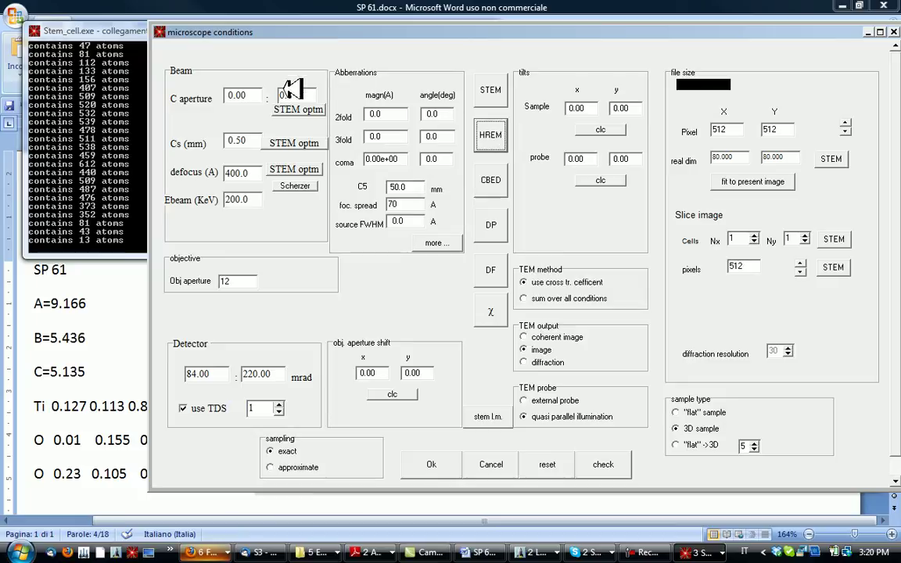
left_click(247, 282)
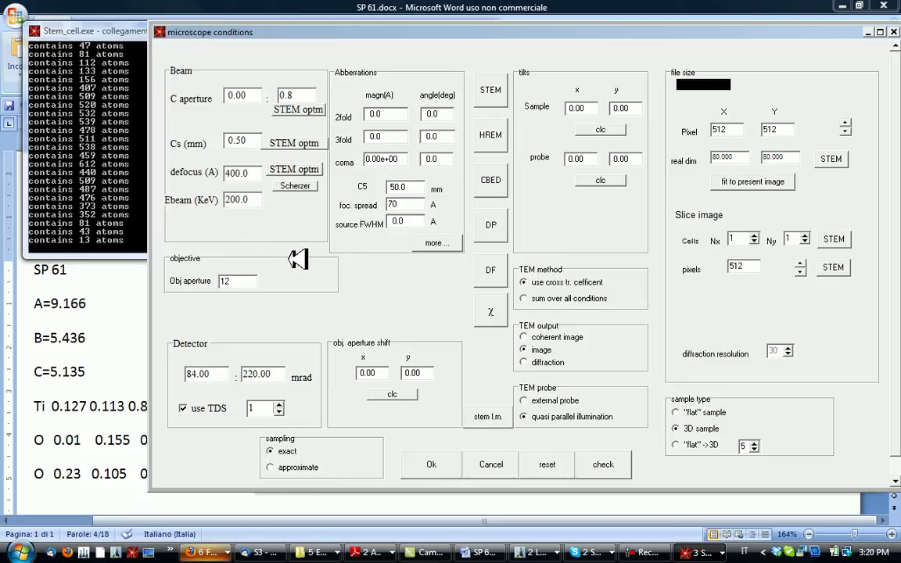
left_click(236, 172)
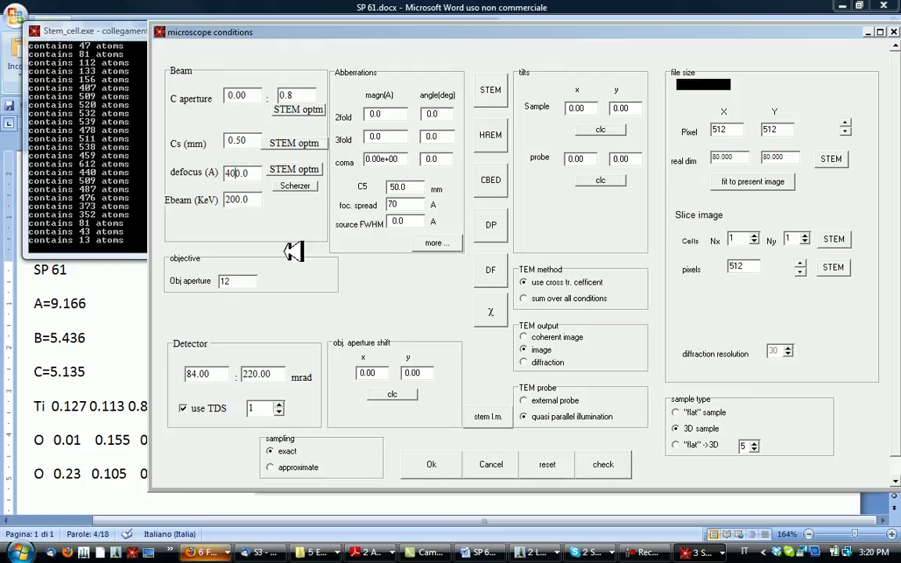
left_click(491, 135)
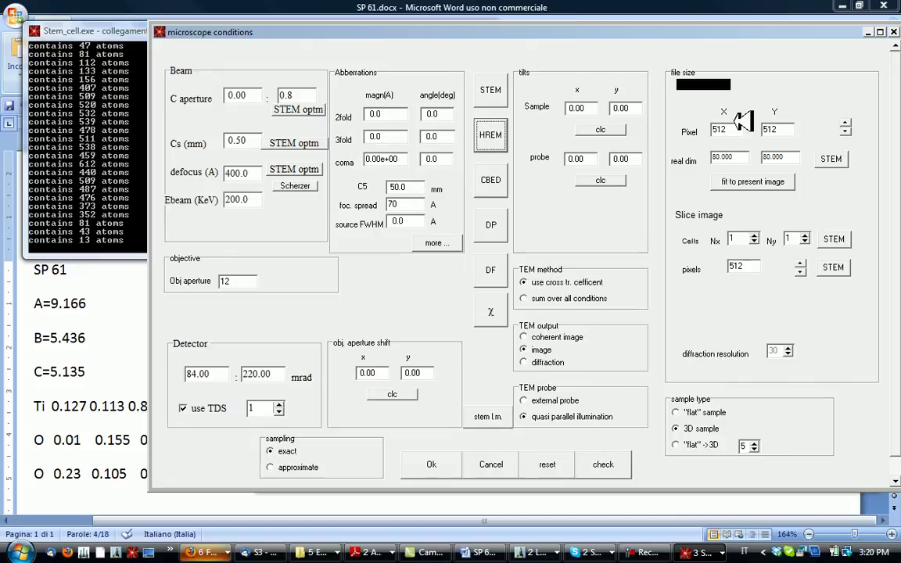
left_click(729, 266)
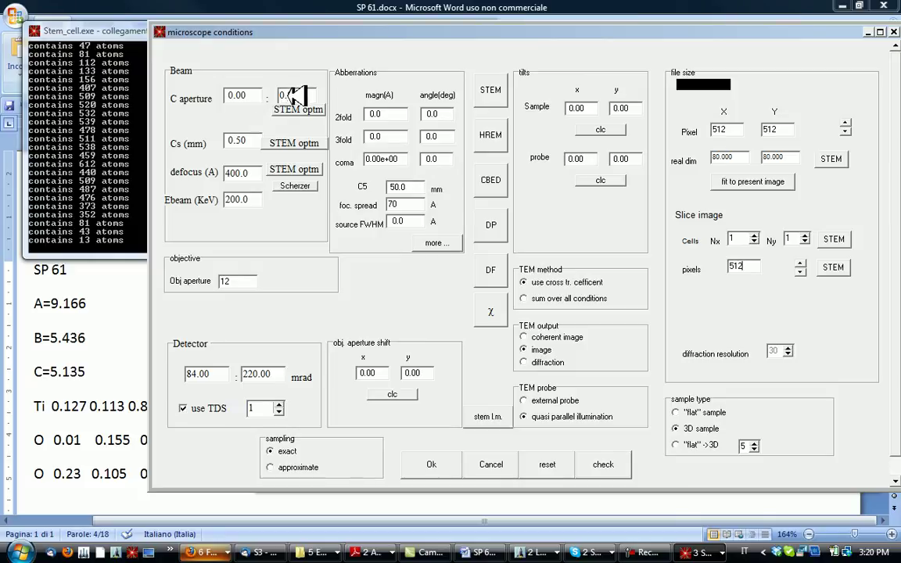
left_click_drag(279, 94, 303, 96)
type("0.4")
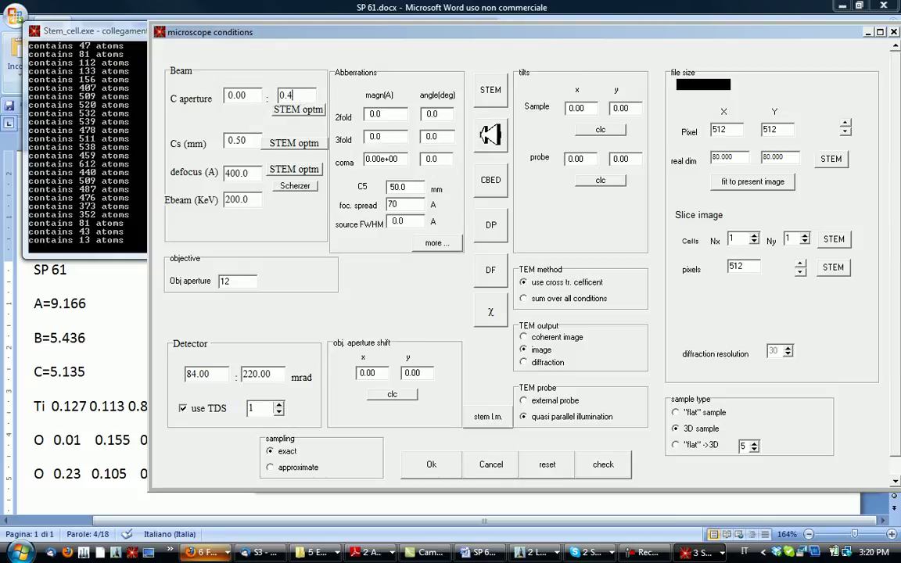
left_click(490, 135)
left_click(433, 461)
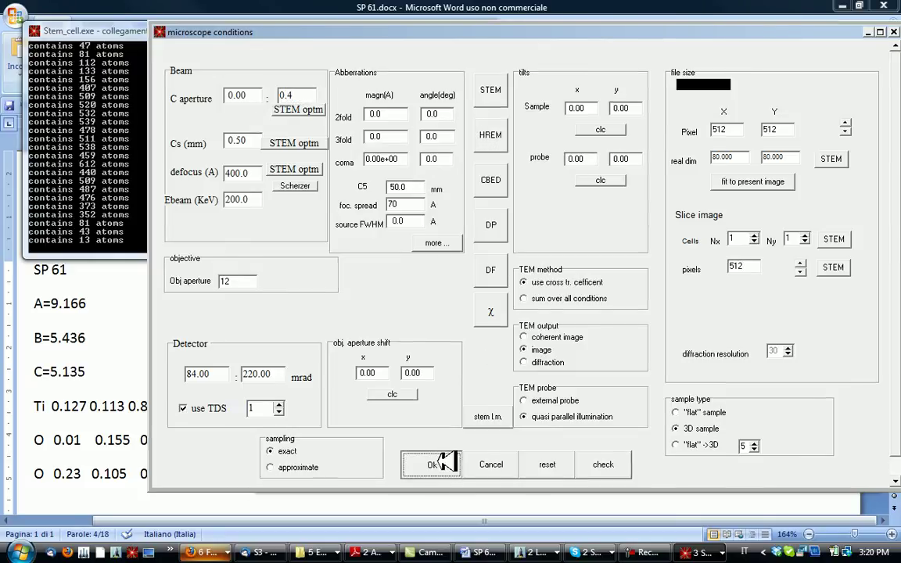
Run the TEM autoslice simulation from Sim_driver until the HREM run finishes
left_click(416, 59)
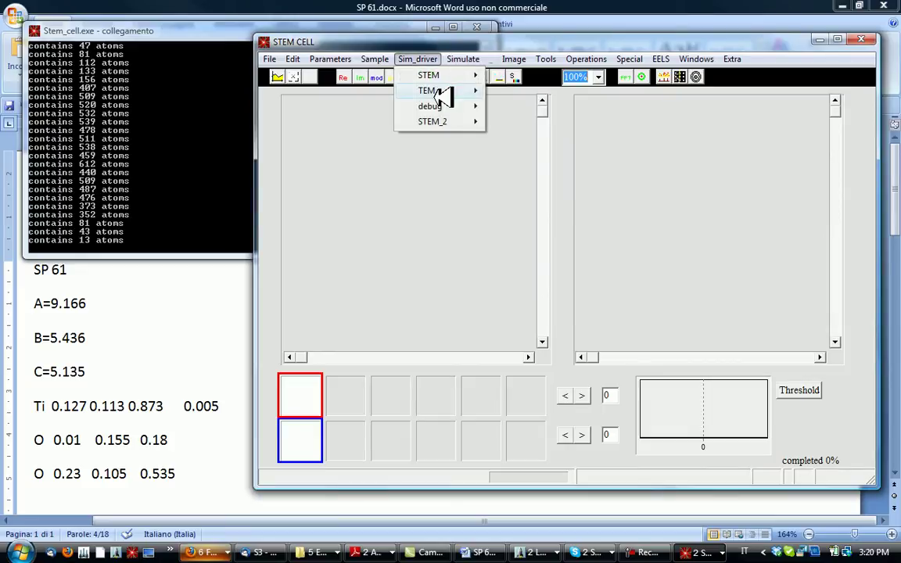
mouse_move(446, 91)
left_click(530, 92)
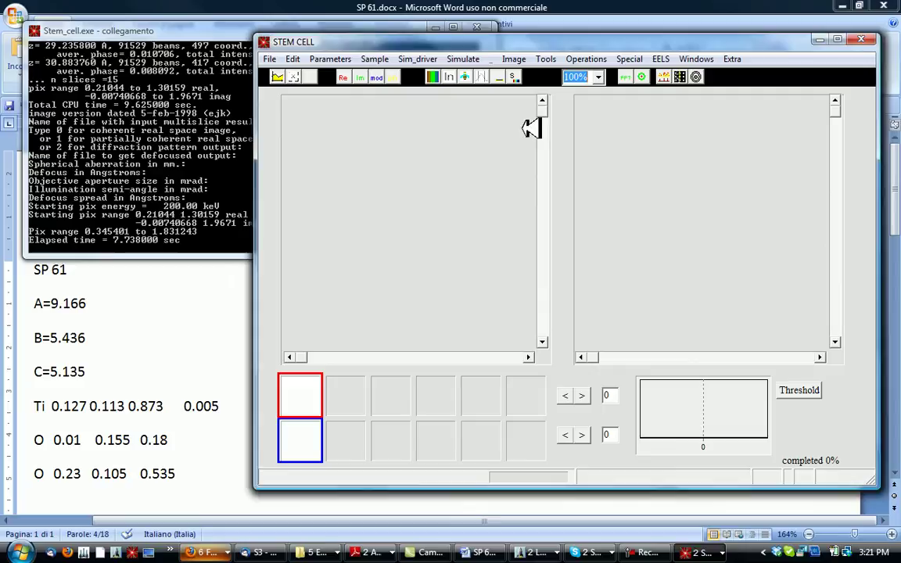
Set the display zoom to 25%, then to 50%, so the whole image fits
left_click(597, 77)
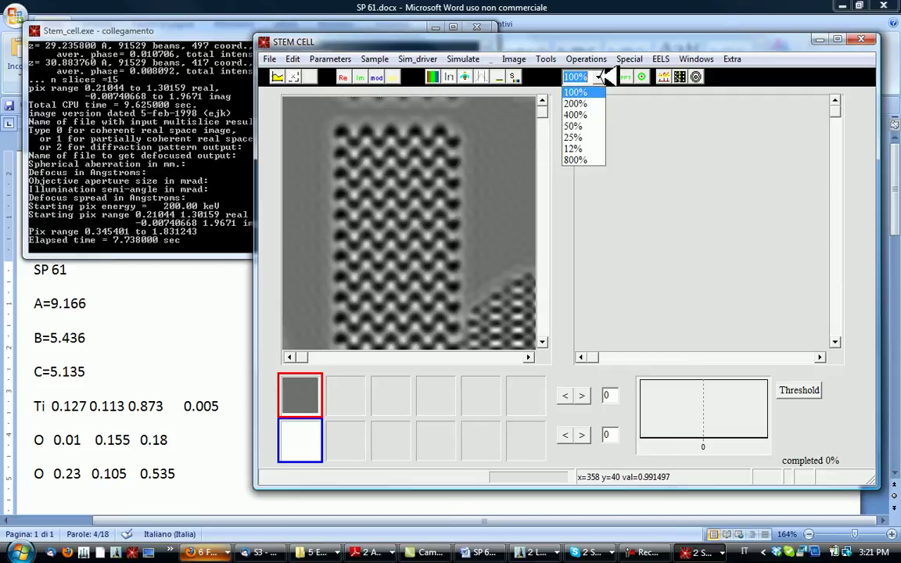
left_click(594, 137)
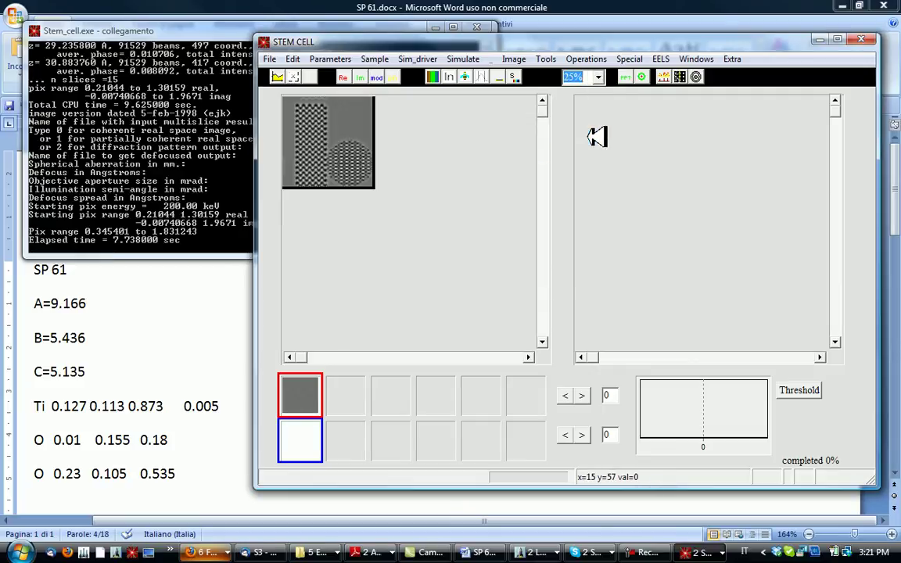
left_click(597, 77)
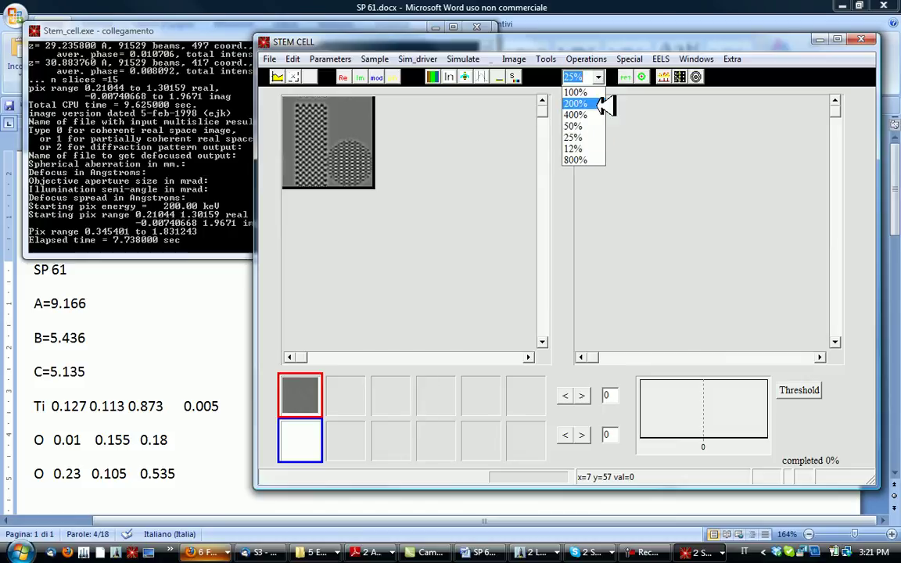
left_click(600, 127)
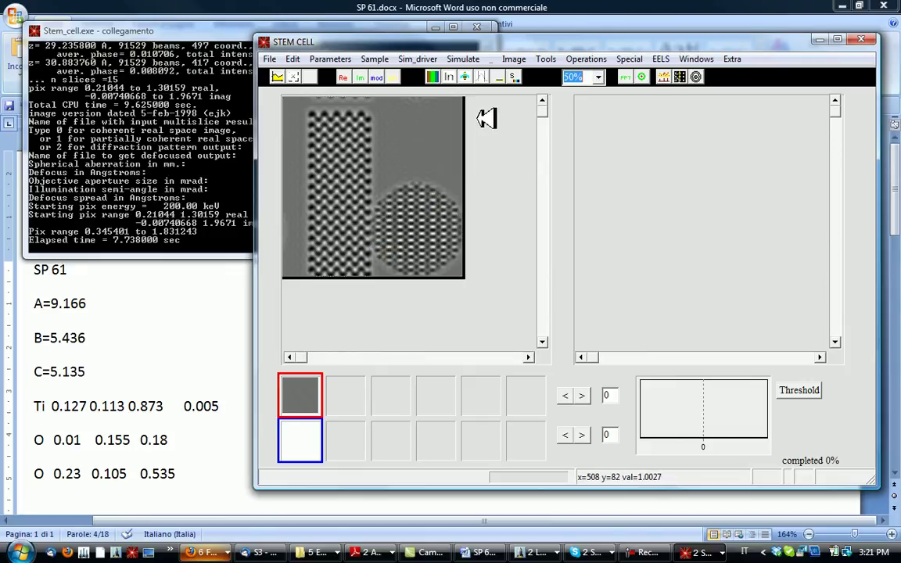
Browse the Edit, Parameters and simulation menus without running any command
left_click(294, 58)
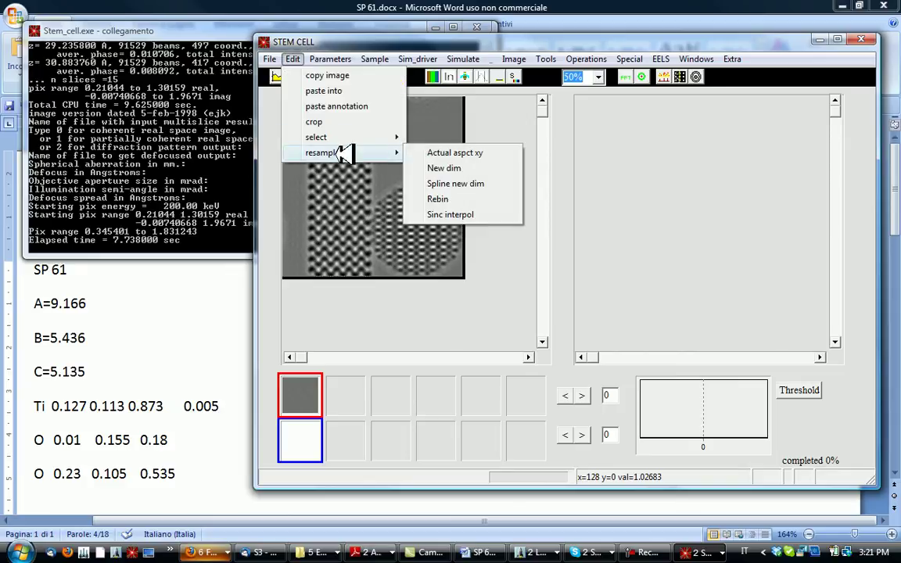
mouse_move(332, 59)
left_click(343, 42)
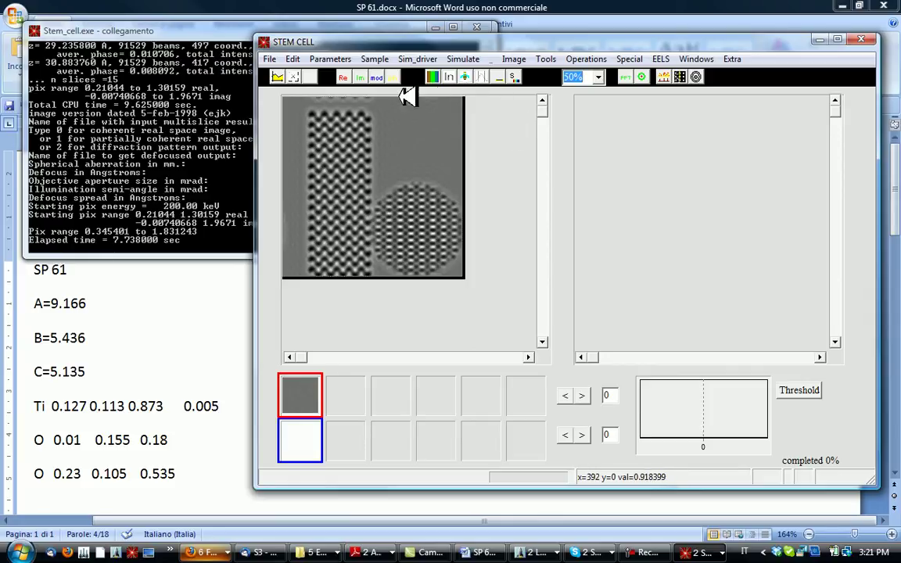
left_click(463, 55)
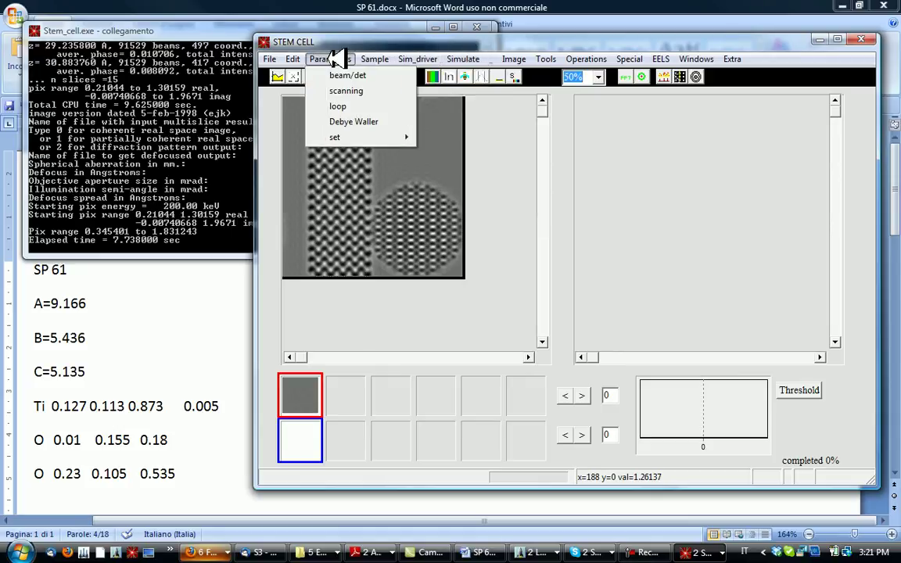
Configure the loop control for defocus: initial 0, final 501, step 100, and accept
left_click(343, 107)
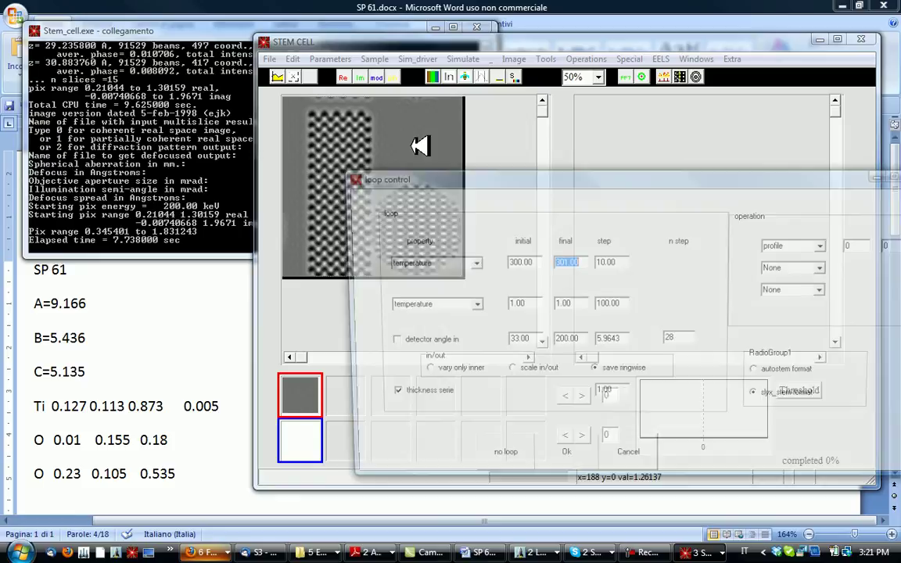
left_click(472, 263)
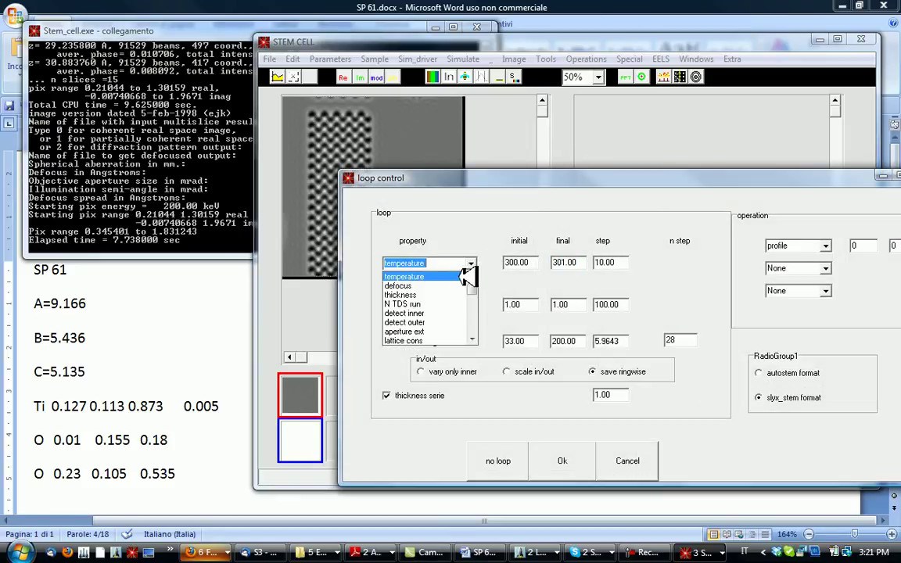
key("Down")
key("Return")
key("Tab")
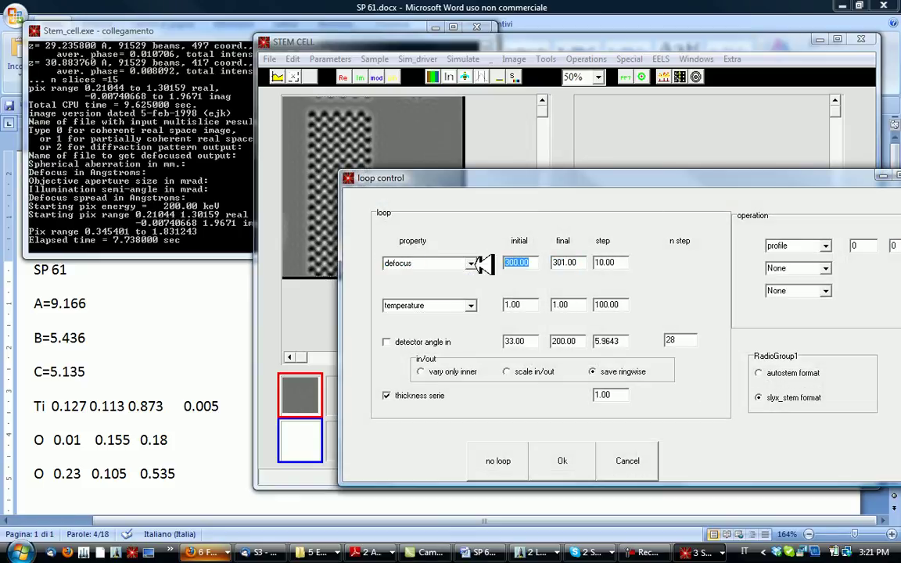
type("0")
key("Tab")
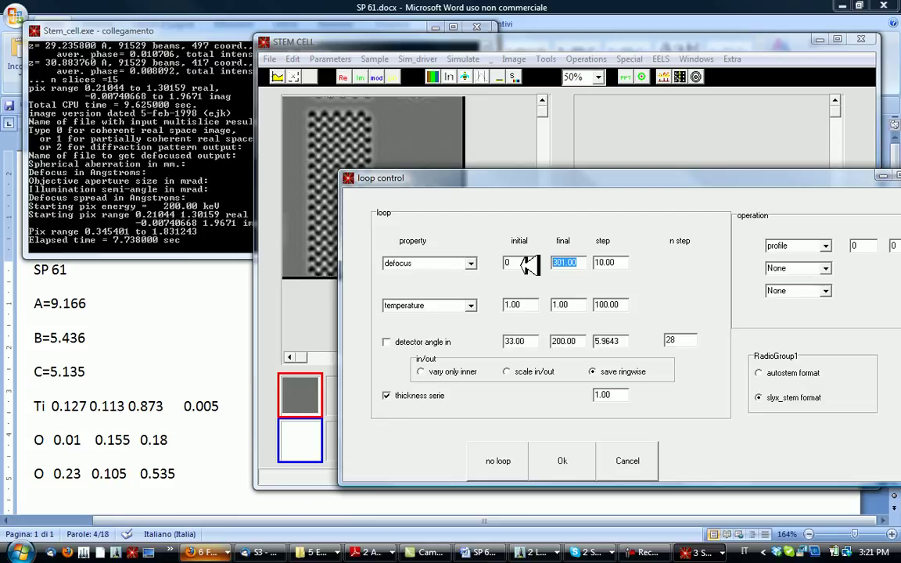
type("501")
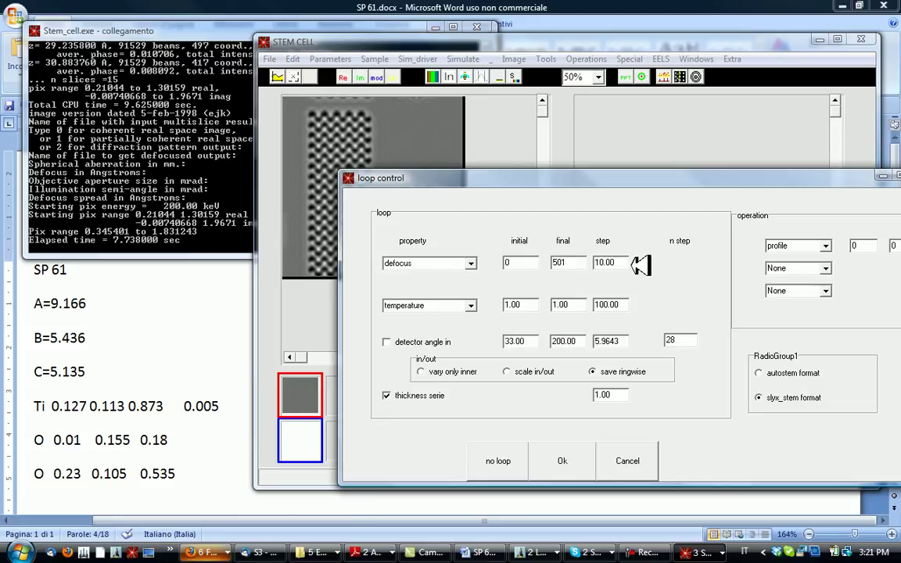
left_click_drag(640, 262, 586, 262)
type("1")
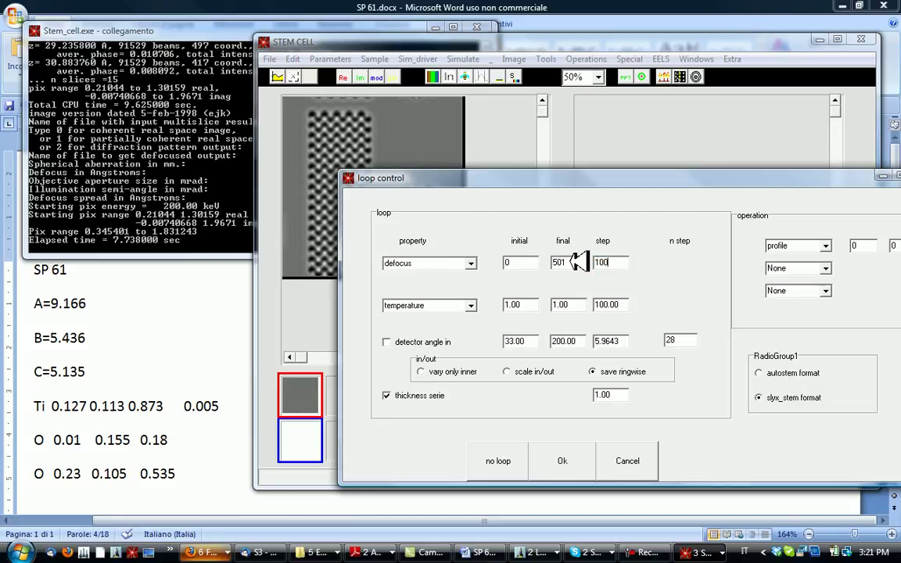
left_click(568, 459)
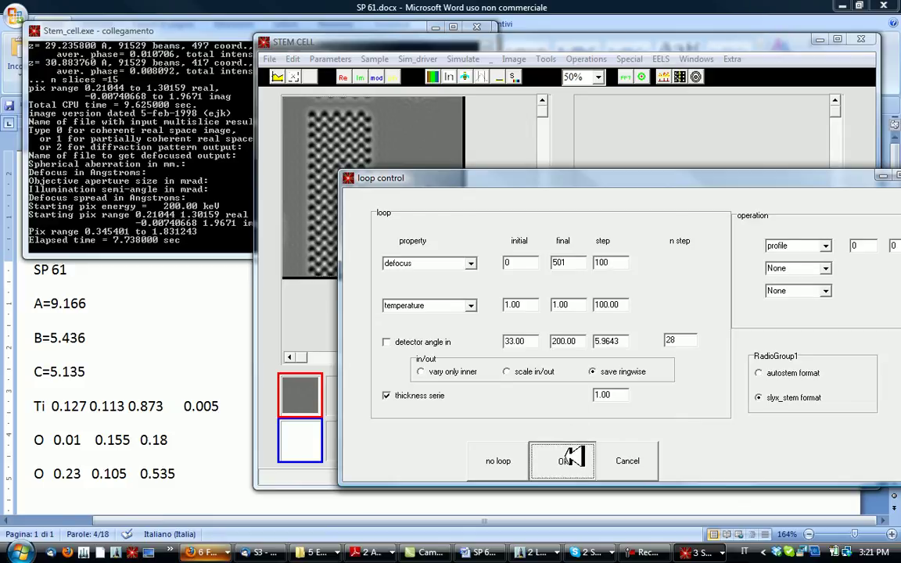
Run Sim_driver > TEM > image loop to generate the six-image defocus series
left_click(417, 59)
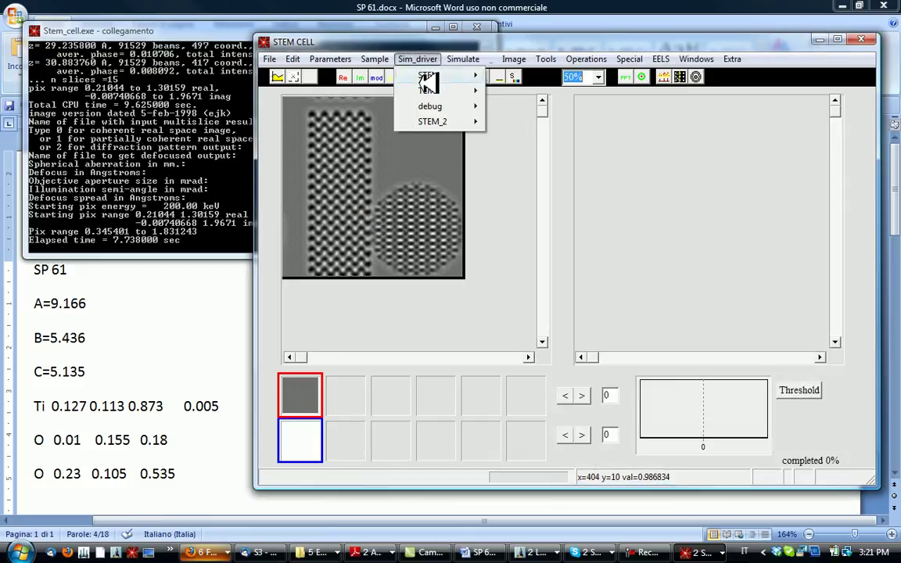
mouse_move(428, 88)
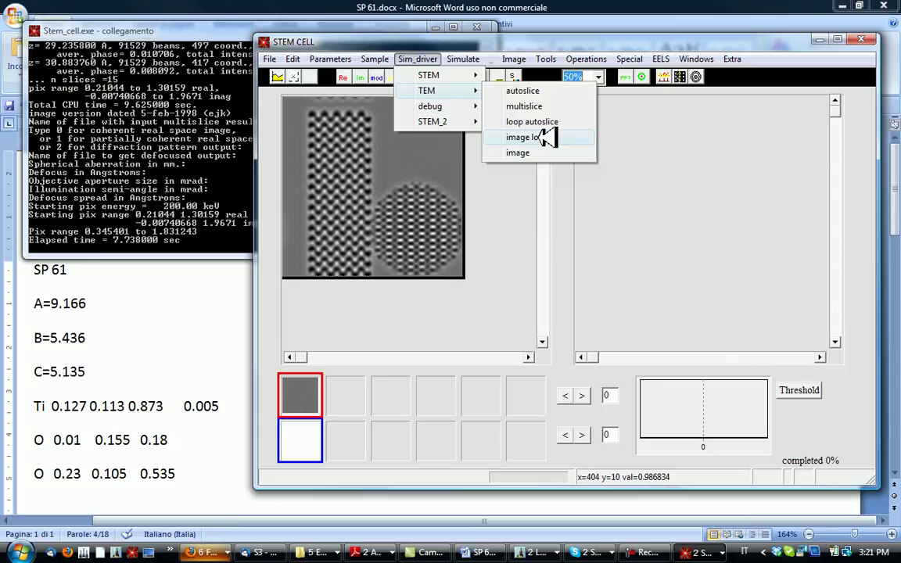
left_click(548, 137)
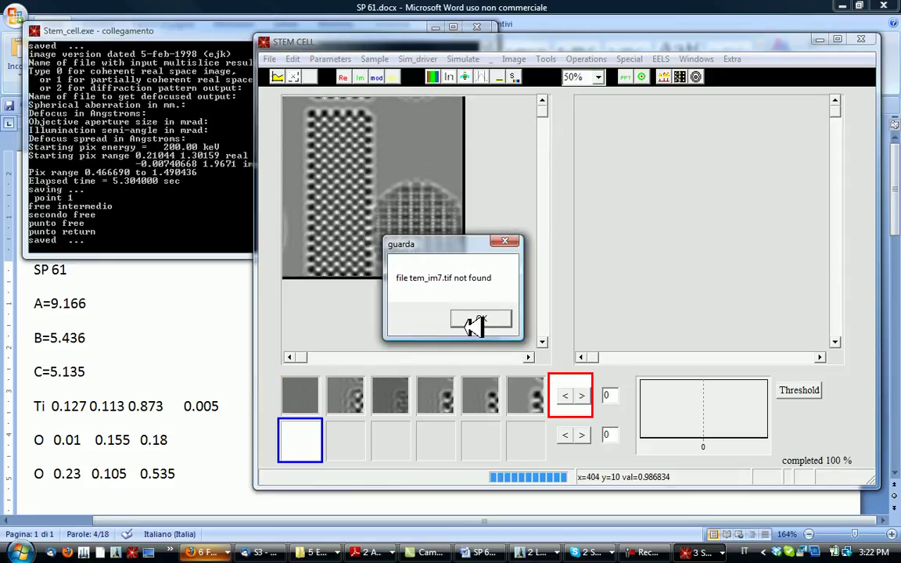
Dismiss the tem_im7.tif notice and view defocus images 2 through 6, ending on tem_im6.tif
left_click(477, 323)
left_click(357, 388)
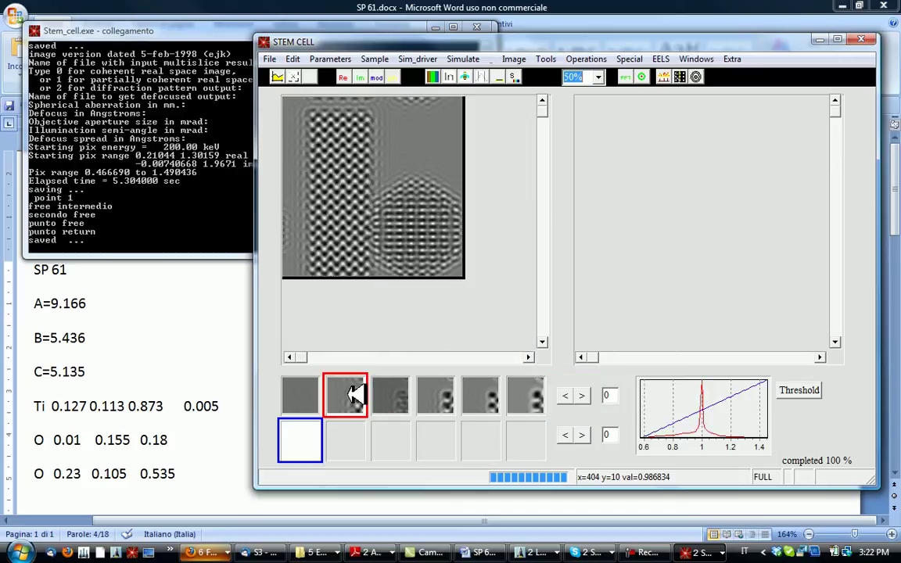
left_click(398, 393)
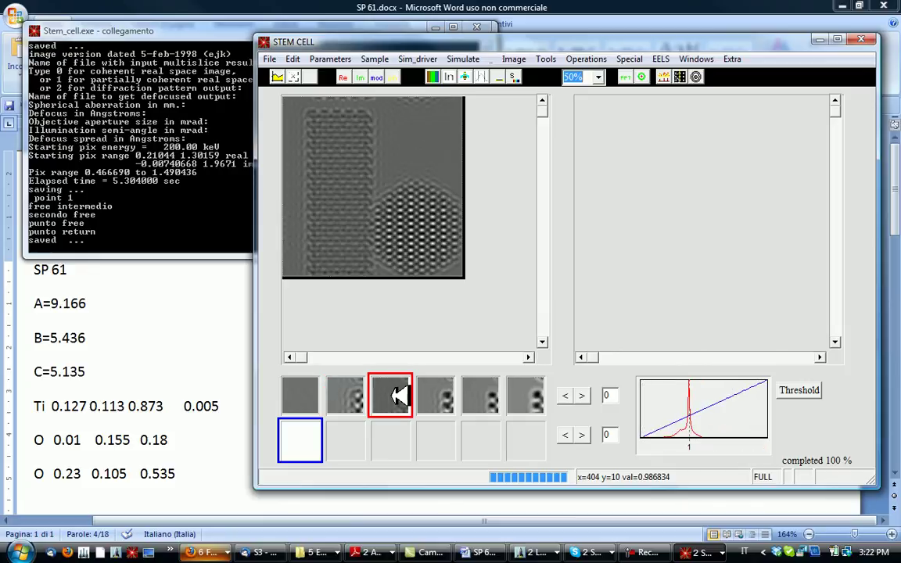
left_click(446, 393)
left_click(493, 393)
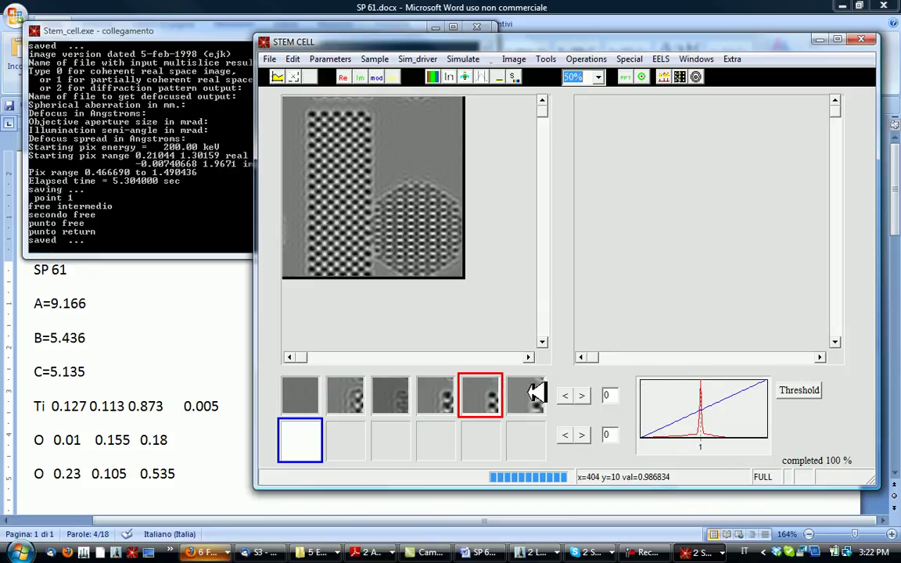
left_click(533, 393)
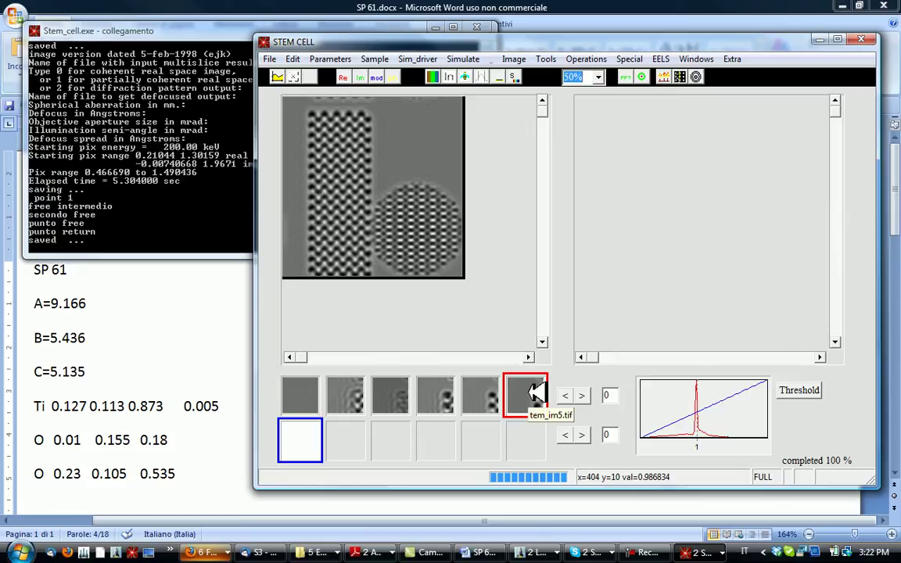
left_click(581, 395)
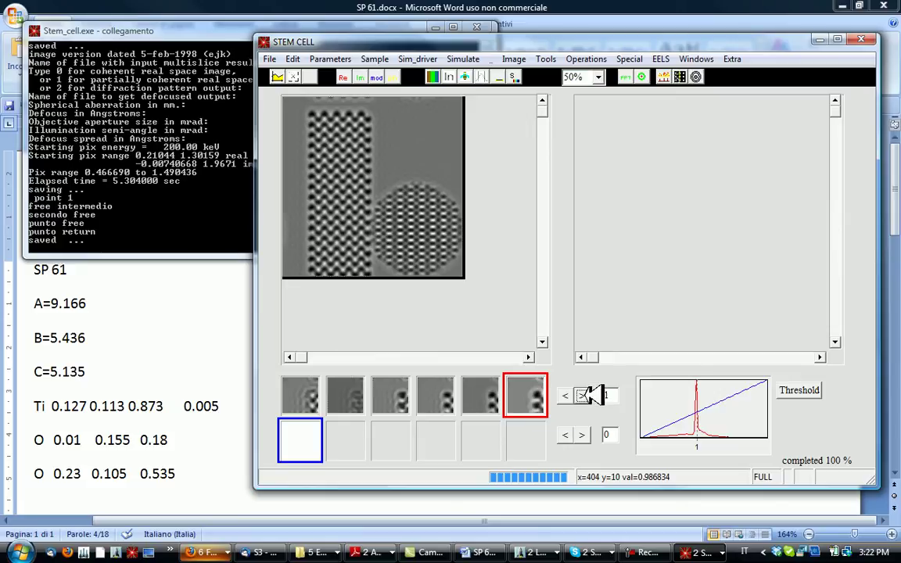
left_click(527, 394)
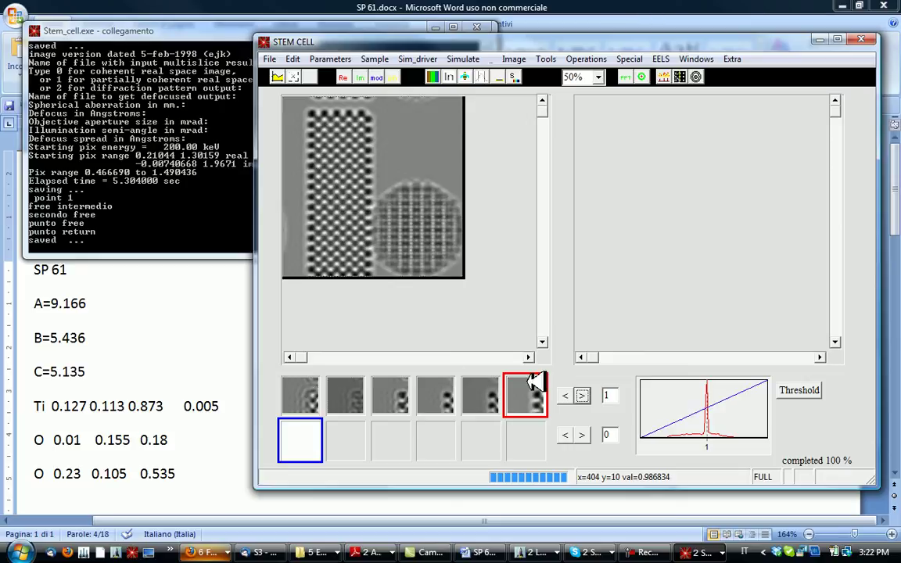
Print tem_im6.tif's parameters (defocus 500, 200 keV, aperture 0.012) to the console and read them
left_click(514, 58)
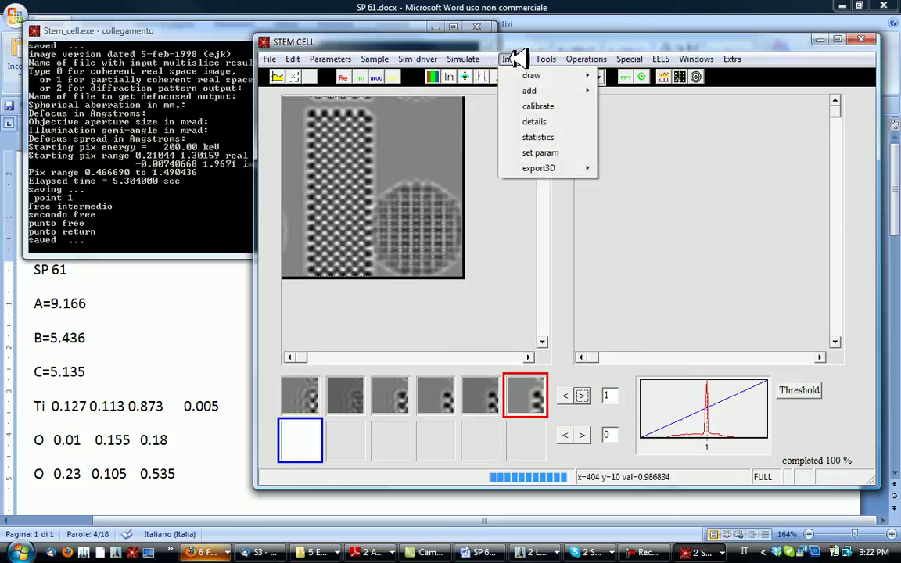
left_click(534, 121)
left_click(185, 180)
scroll(185, 180, "up", 2)
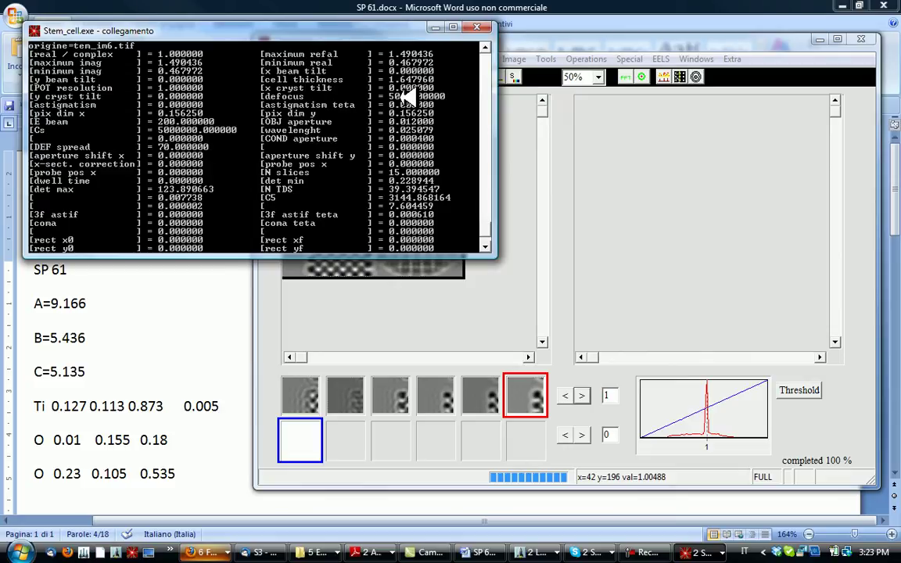
left_click(439, 290)
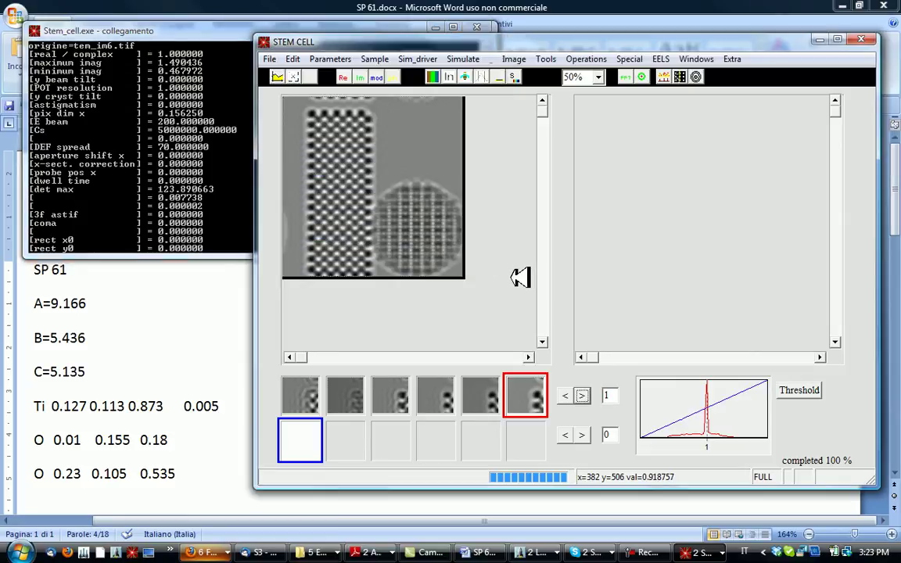